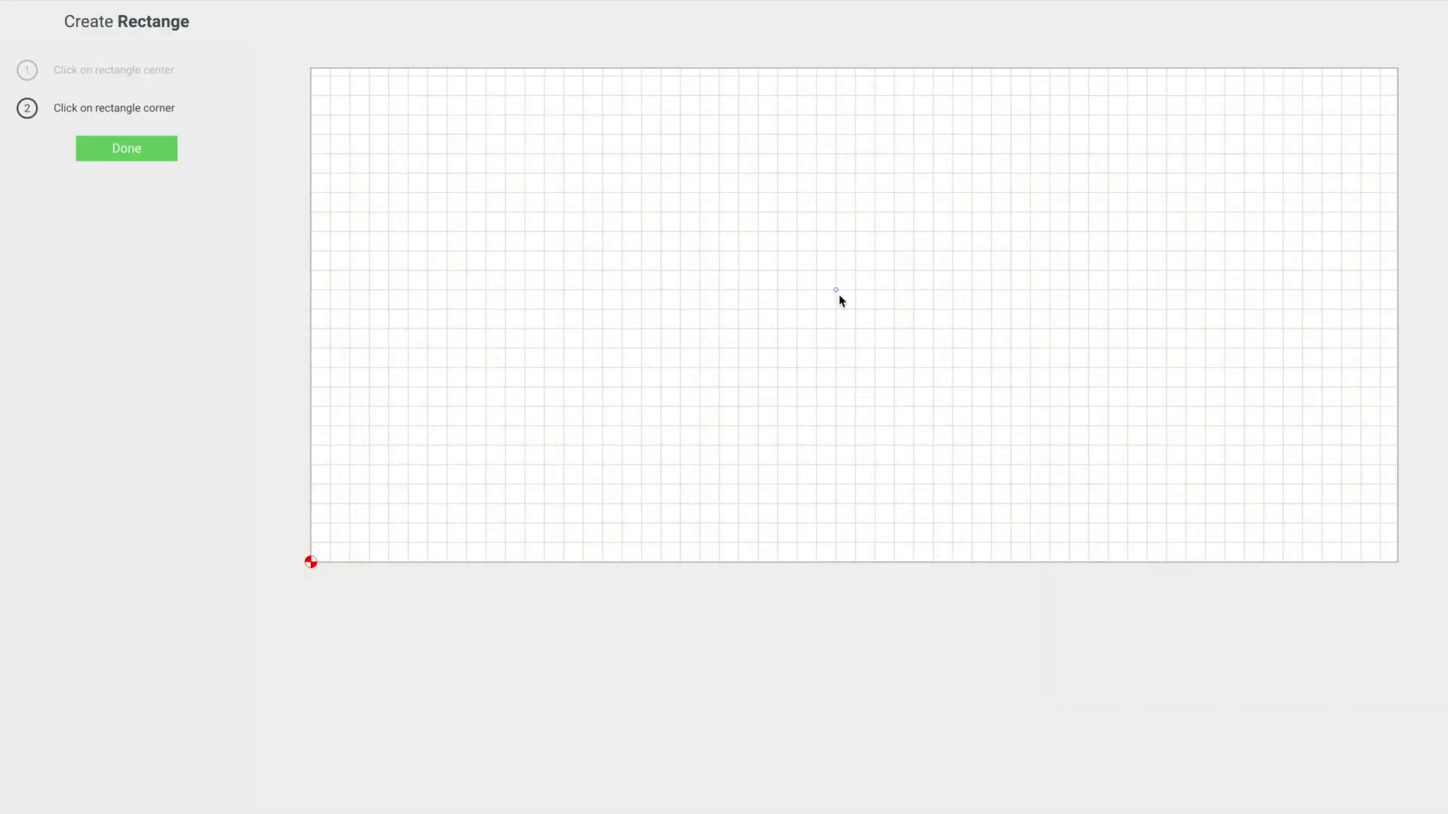
Draw a rectangle, size it to 11 in wide by 5 in high, and move it onto the stock outline
{"action": "left_click", "coordinate": [1397, 562]}
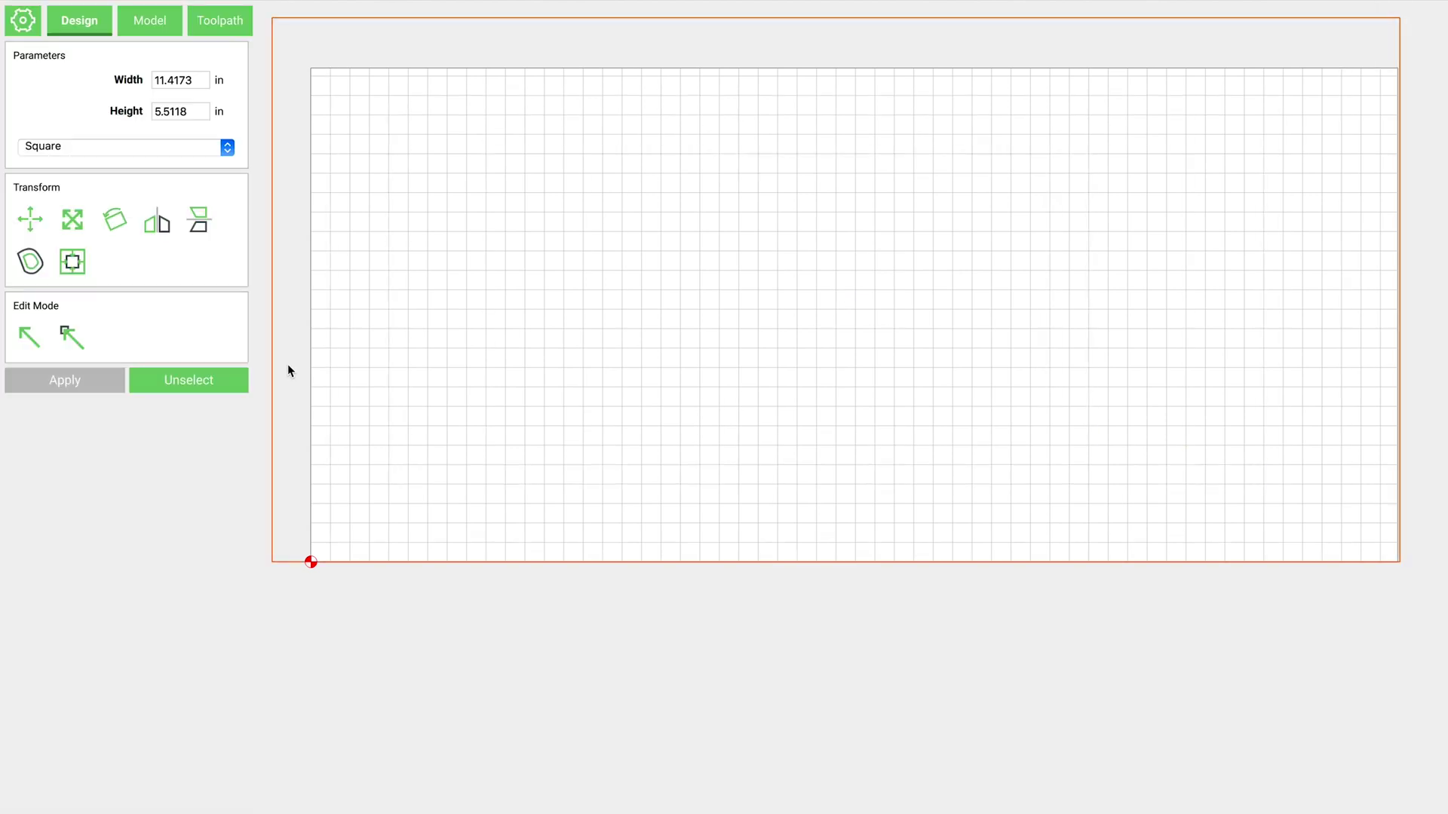
{"action": "double_click", "coordinate": [201, 77]}
{"action": "type", "text": "11"}
{"action": "key", "text": "Tab"}
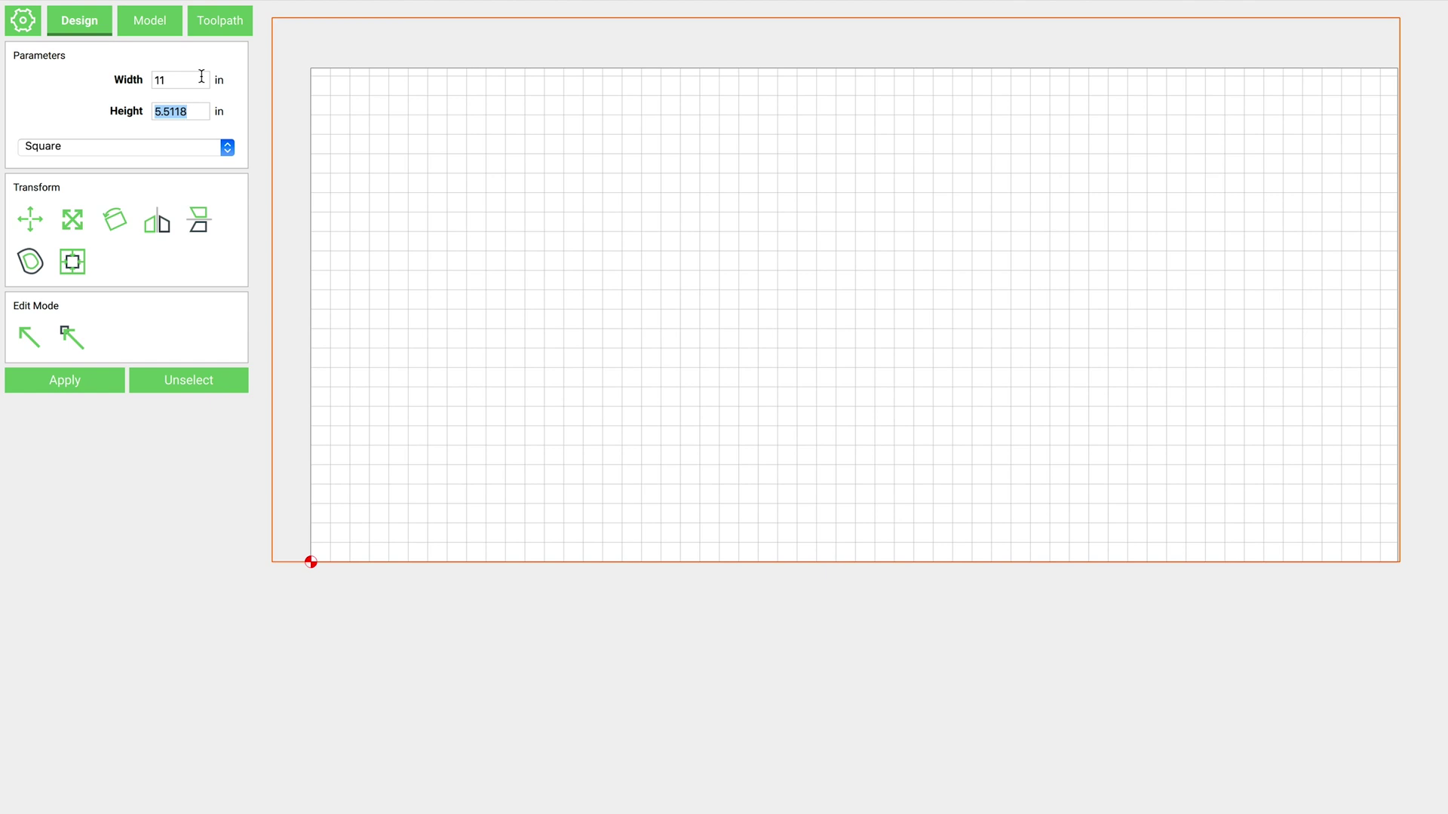
{"action": "type", "text": "5"}
{"action": "left_click", "coordinate": [65, 381]}
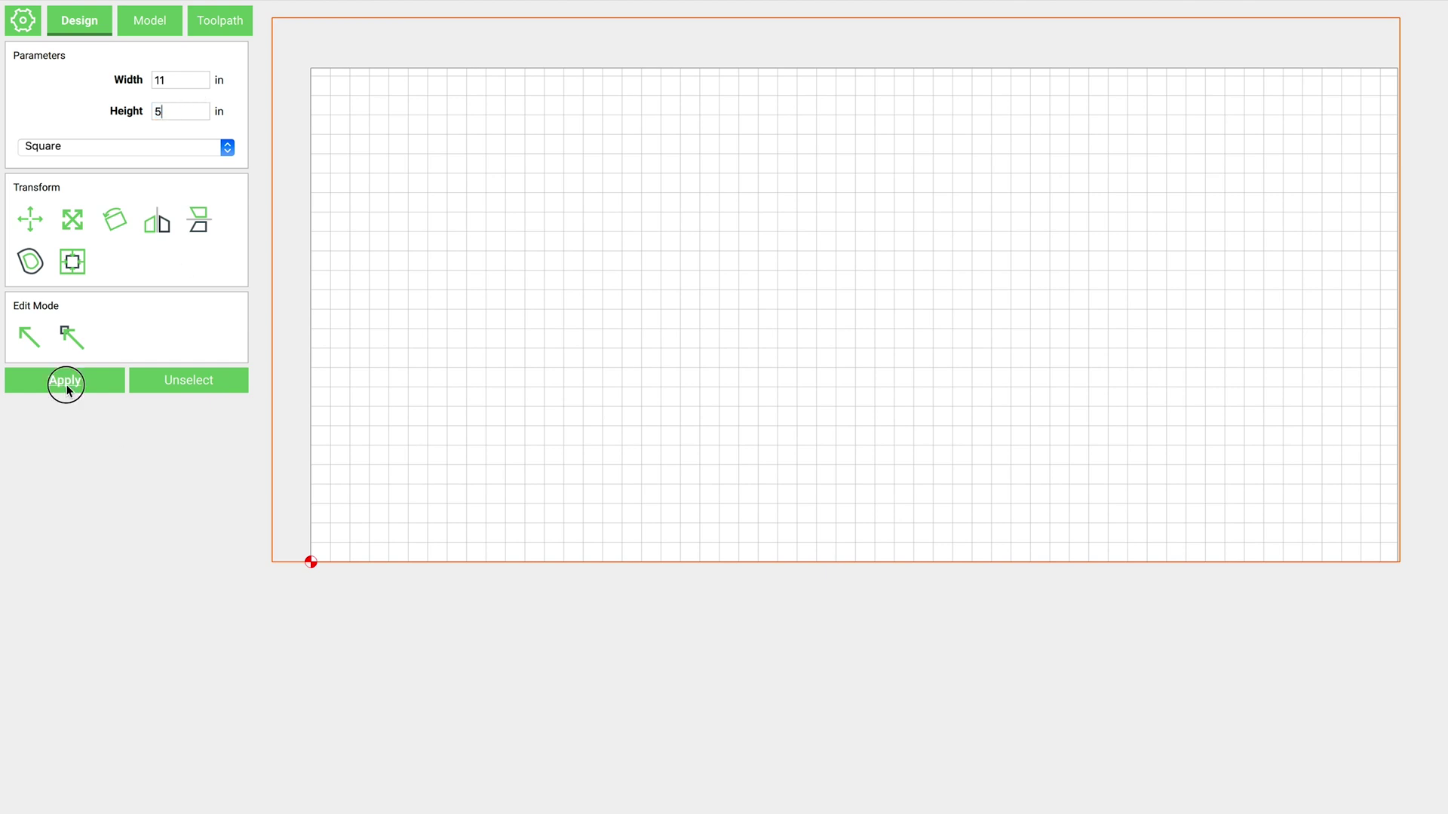
{"action": "left_click", "coordinate": [309, 560]}
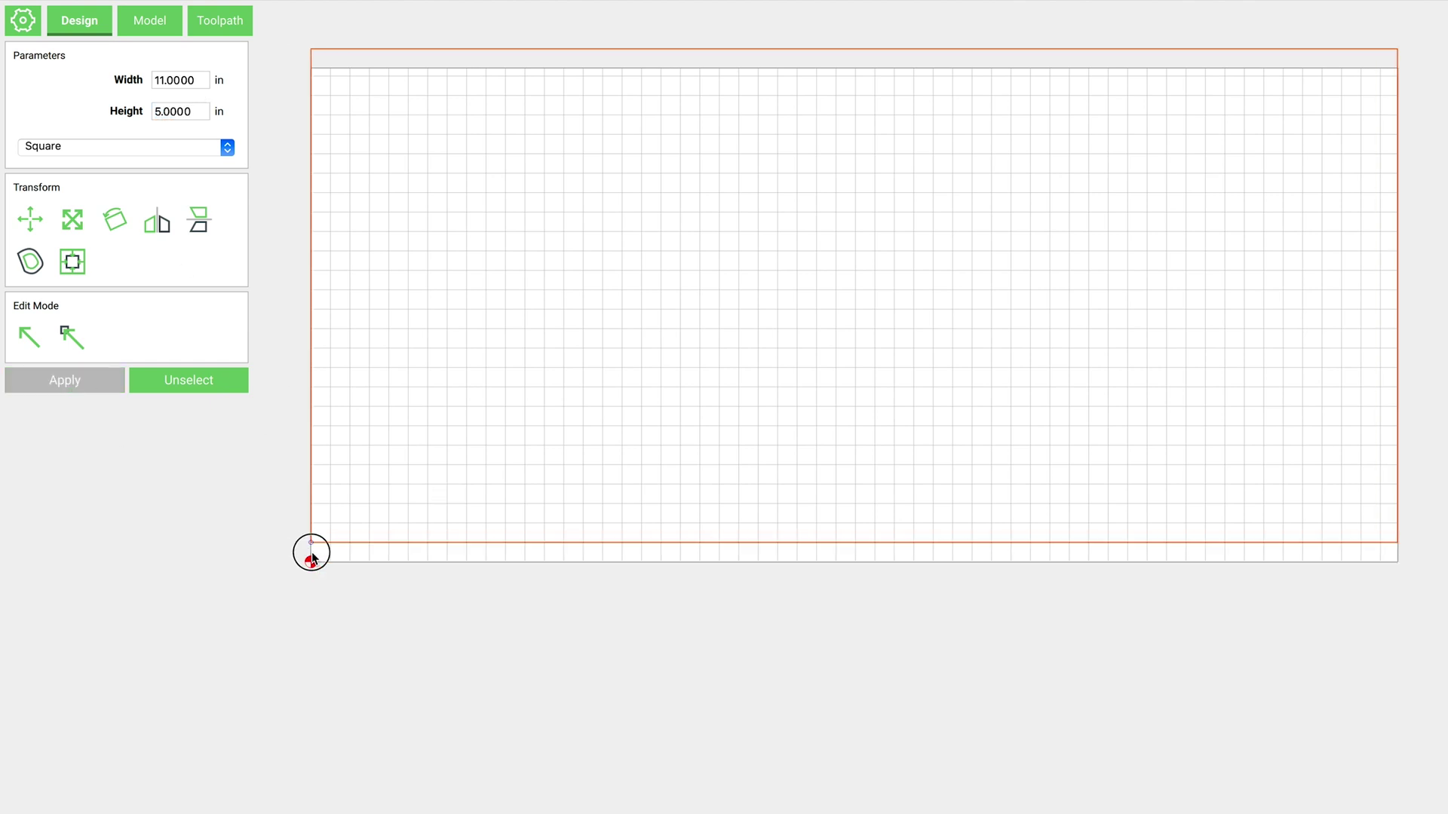
{"action": "left_click", "coordinate": [433, 322]}
Draw a second rectangle from near the stock's centre and set it to 10.5 in wide by 4.5 in high
{"action": "left_click", "coordinate": [68, 88]}
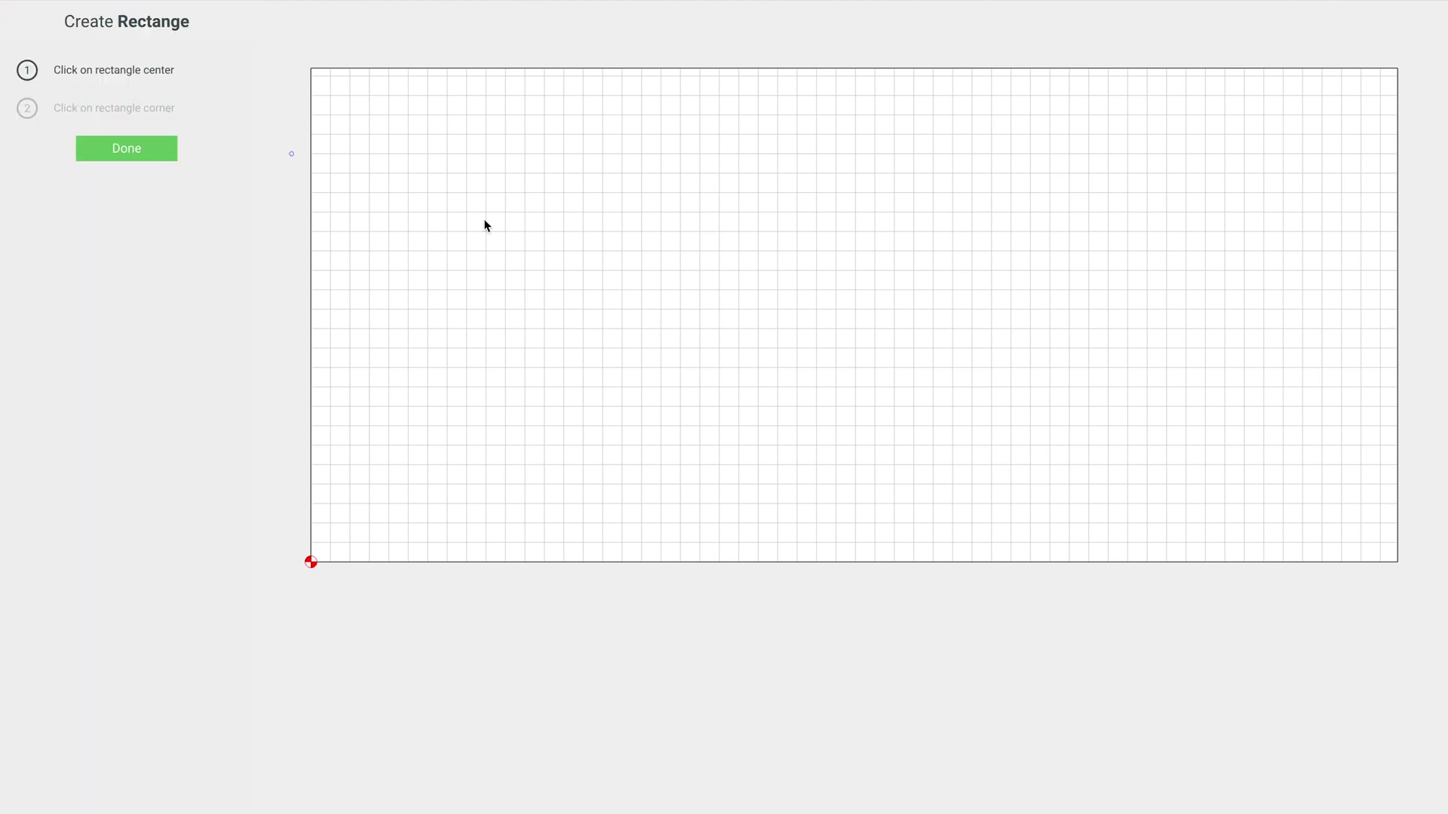
{"action": "left_click", "coordinate": [817, 309]}
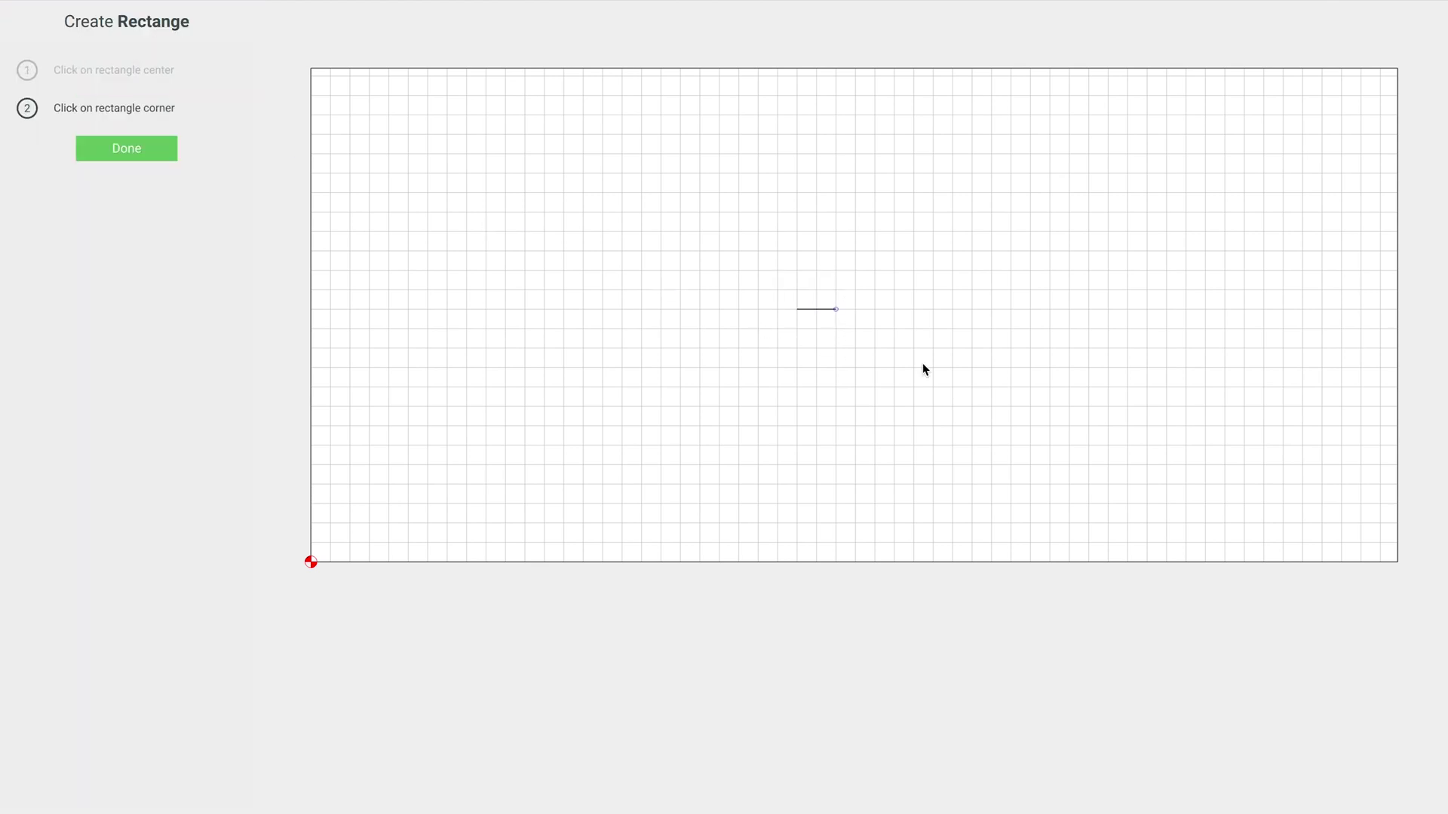
{"action": "left_click", "coordinate": [1358, 526]}
{"action": "double_click", "coordinate": [201, 77]}
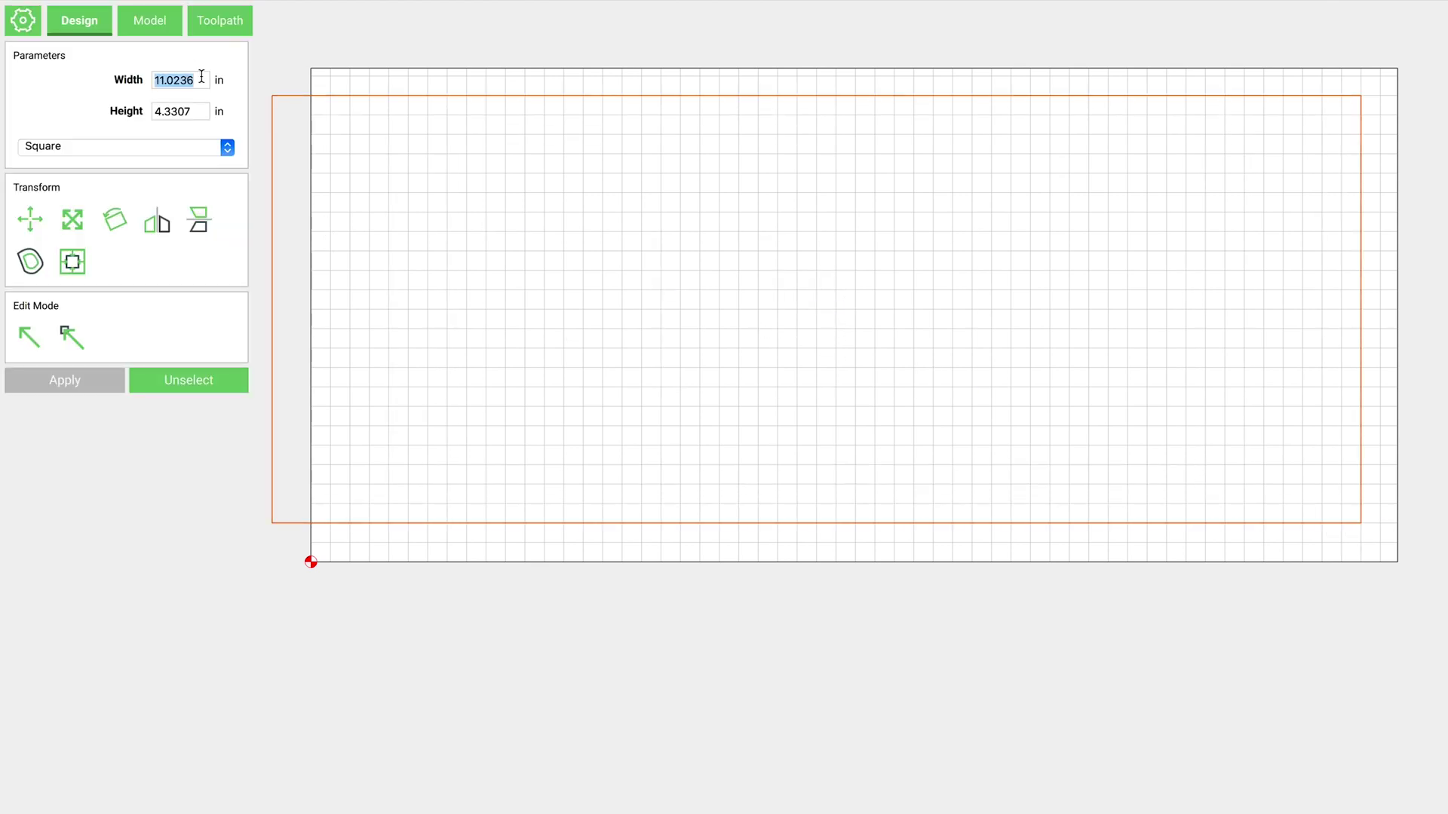
{"action": "type", "text": "10.5"}
{"action": "key", "text": "Tab"}
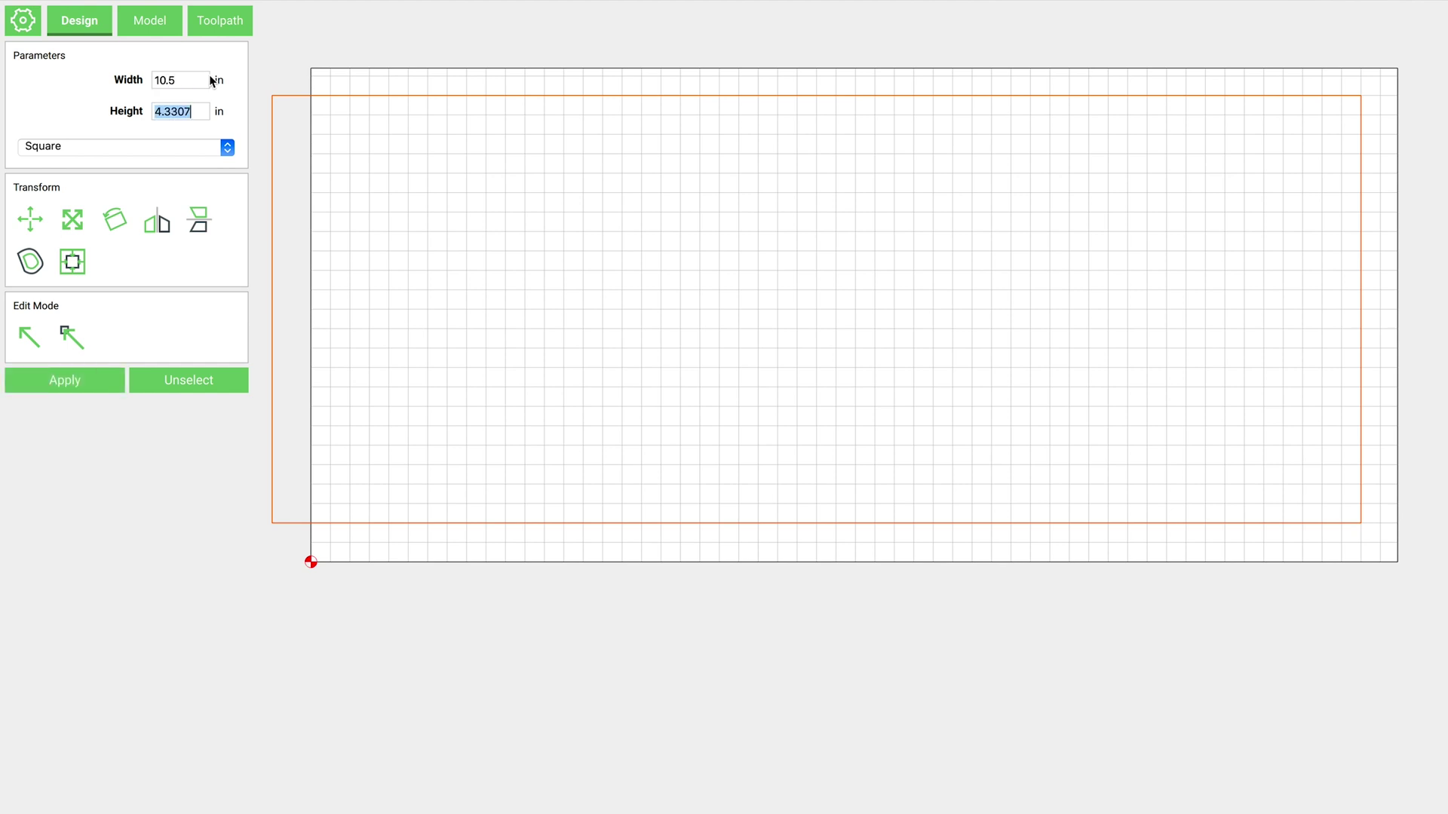
{"action": "type", "text": "4.5"}
{"action": "left_click", "coordinate": [61, 379]}
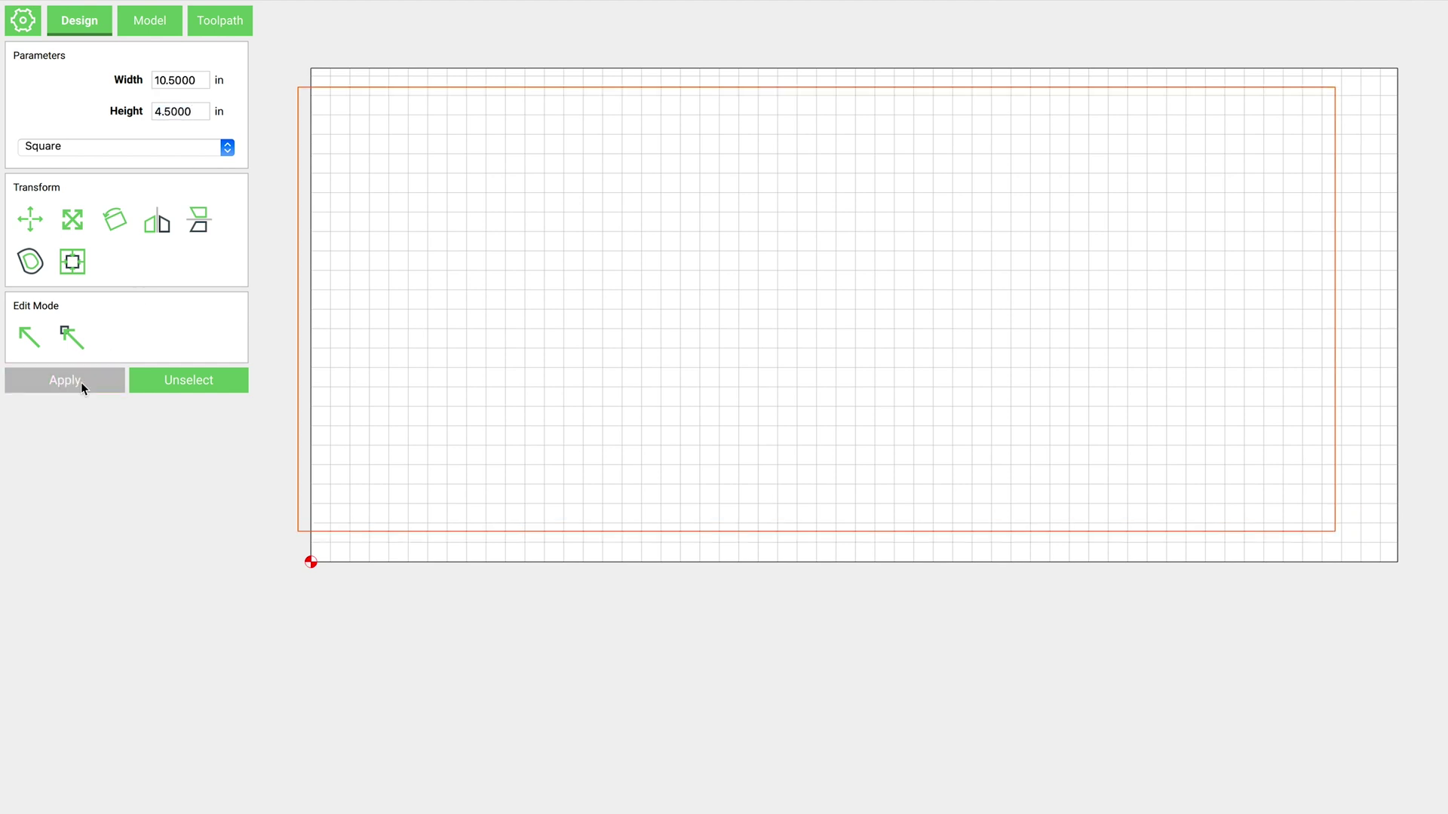
Centre the 10.5 by 4.5 in rectangle on the stock both horizontally and vertically, then deselect it
{"action": "left_click", "coordinate": [72, 262]}
{"action": "left_click", "coordinate": [24, 420]}
{"action": "left_click", "coordinate": [85, 97]}
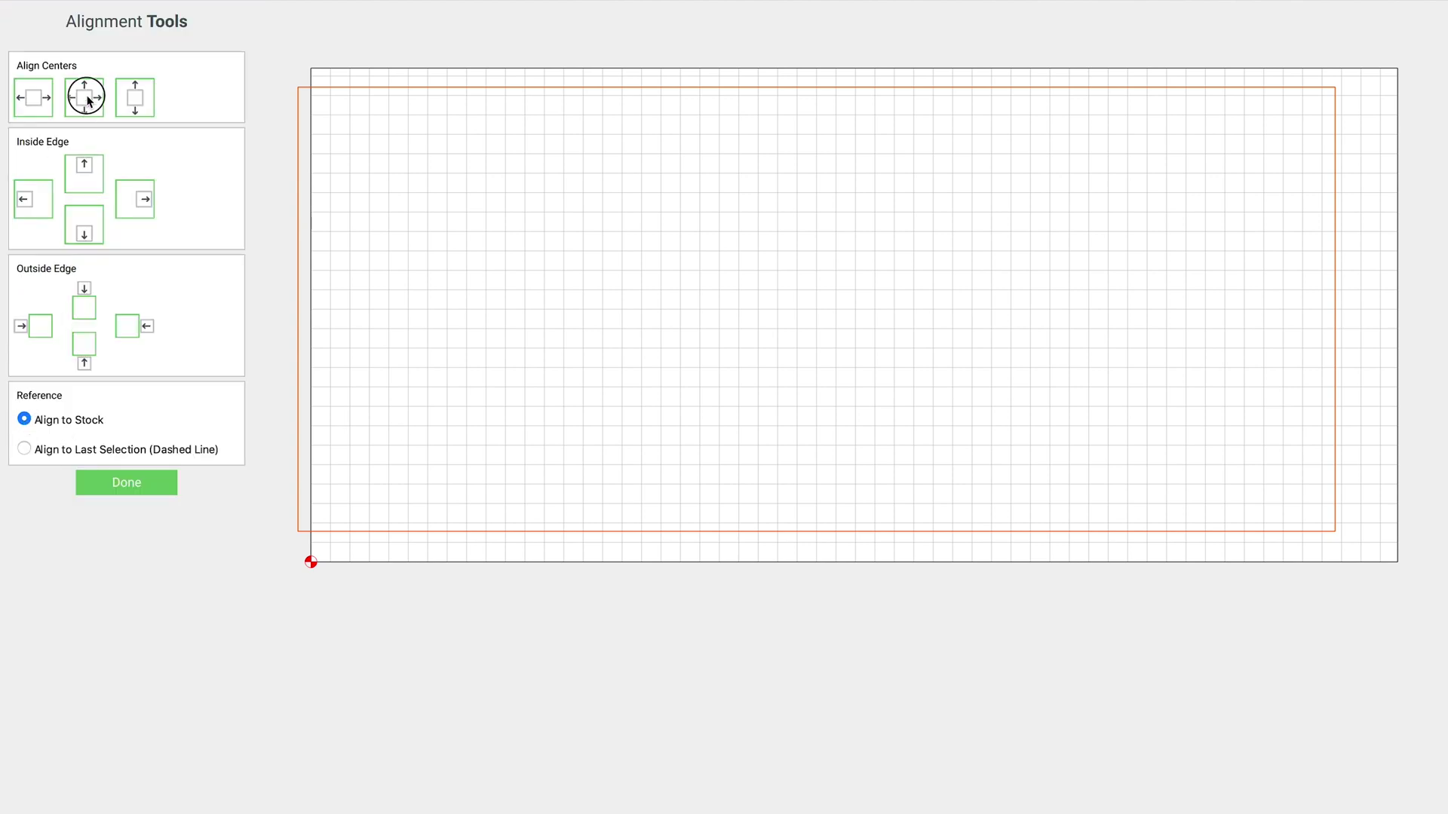
{"action": "left_click", "coordinate": [451, 423]}
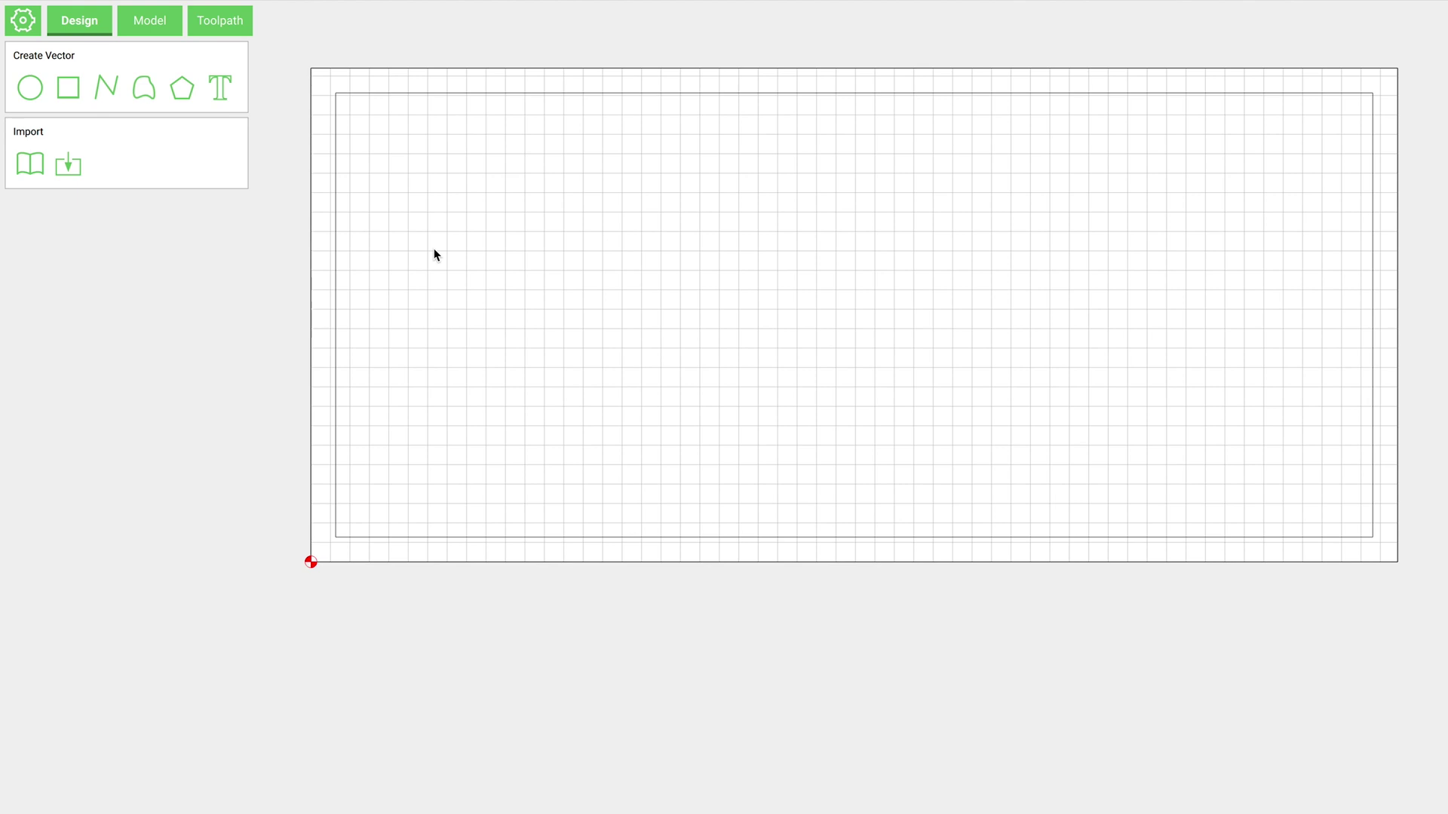
Add a text object reading "Text" in the Courier - Bold font
{"action": "left_click", "coordinate": [232, 94]}
{"action": "left_click", "coordinate": [124, 294]}
{"action": "scroll", "coordinate": [120, 319], "scroll_direction": "down", "scroll_amount": 10}
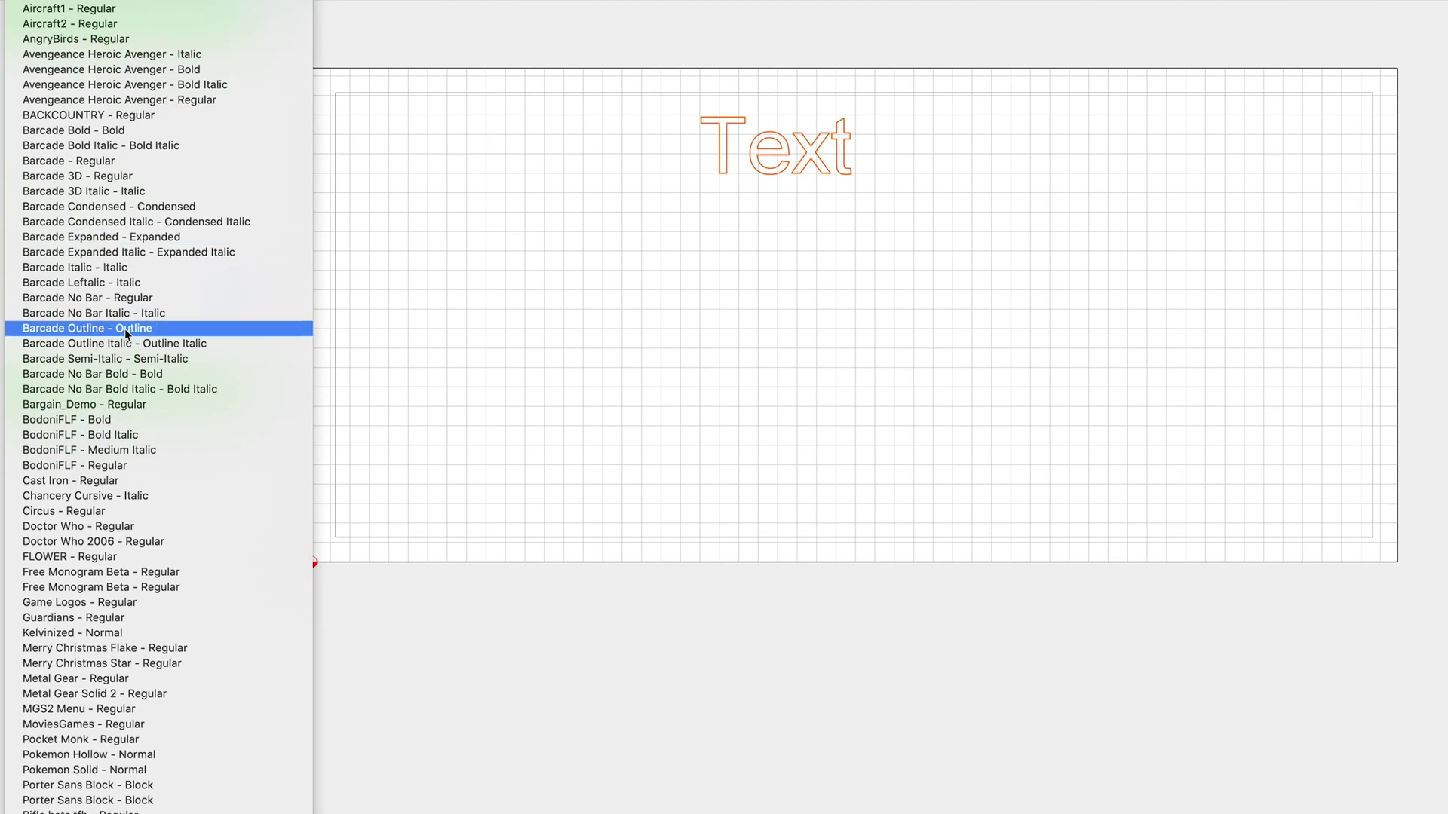
{"action": "scroll", "coordinate": [124, 328], "scroll_direction": "down", "scroll_amount": 15}
{"action": "left_click", "coordinate": [166, 450]}
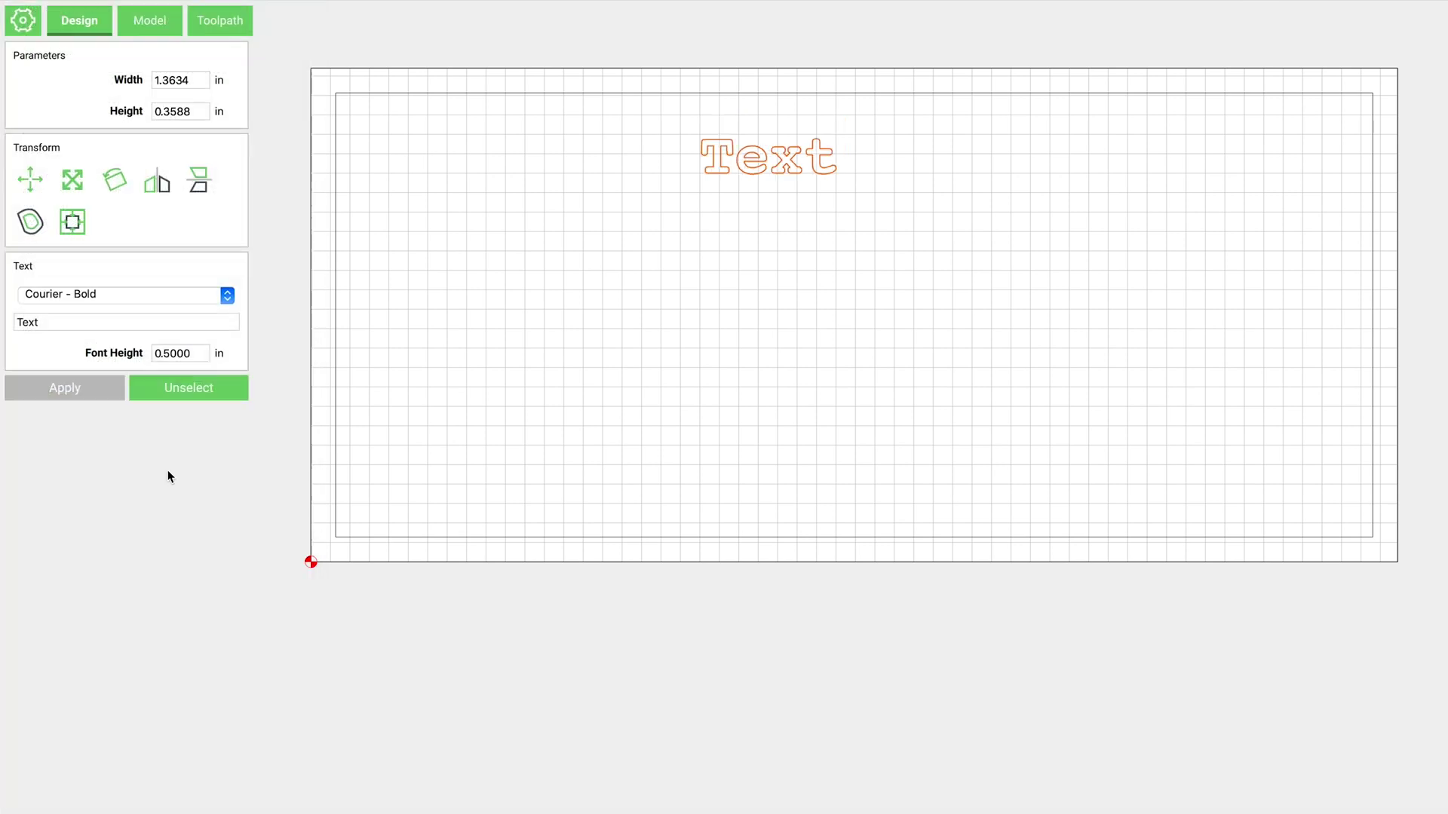
Set the text's font height to 5 in and move the enlarged text inside the inner rectangle
{"action": "double_click", "coordinate": [194, 353]}
{"action": "type", "text": "5"}
{"action": "left_click", "coordinate": [74, 389]}
{"action": "left_click", "coordinate": [891, 181]}
{"action": "left_click_drag", "start_coordinate": [891, 181], "coordinate": [536, 478]}
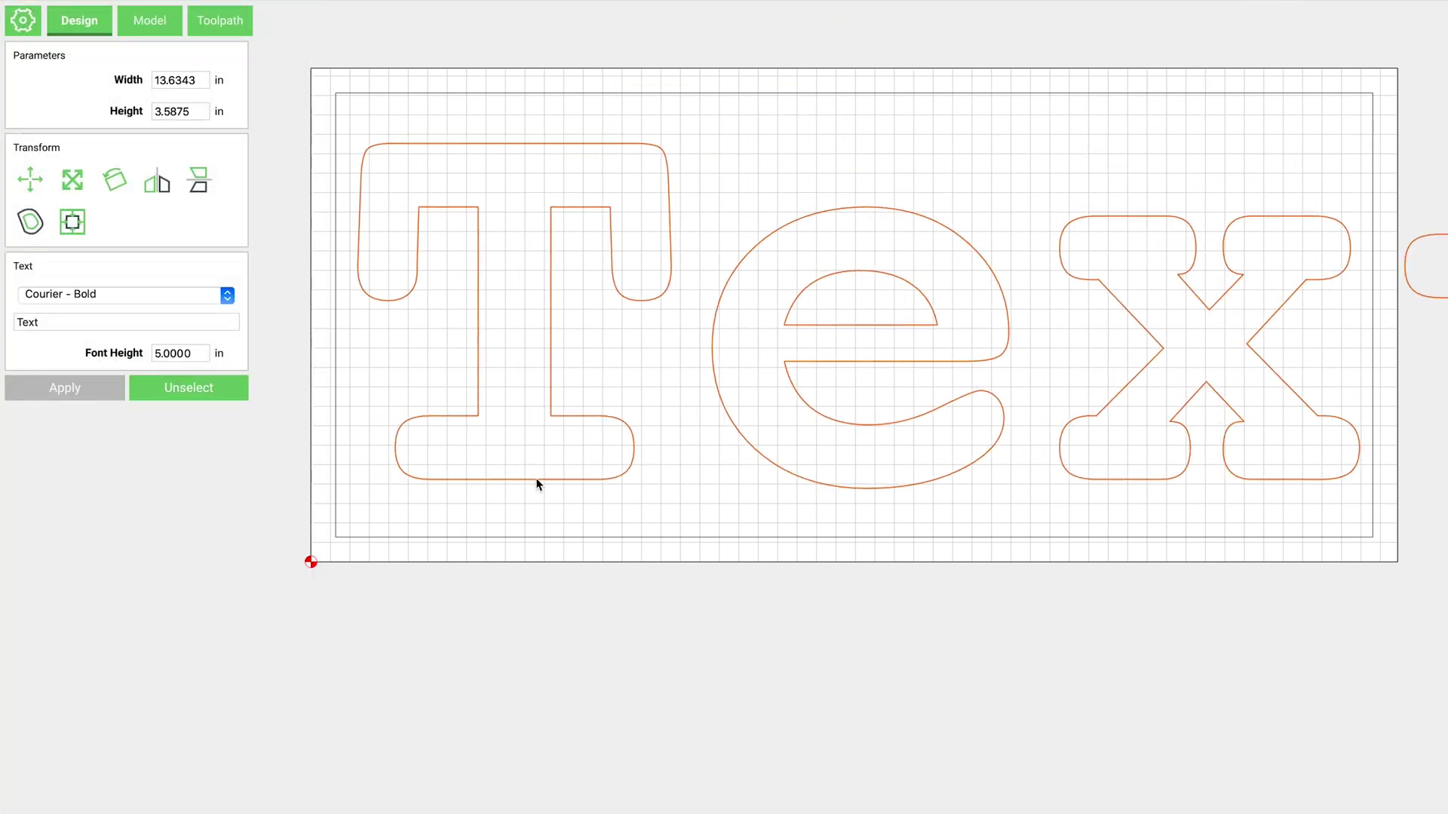
Narrow the large text to about 9.96 in wide without changing its height, and centre it on the stock
{"action": "left_click", "coordinate": [72, 179]}
{"action": "left_click_drag", "start_coordinate": [1433, 310], "coordinate": [1339, 324]}
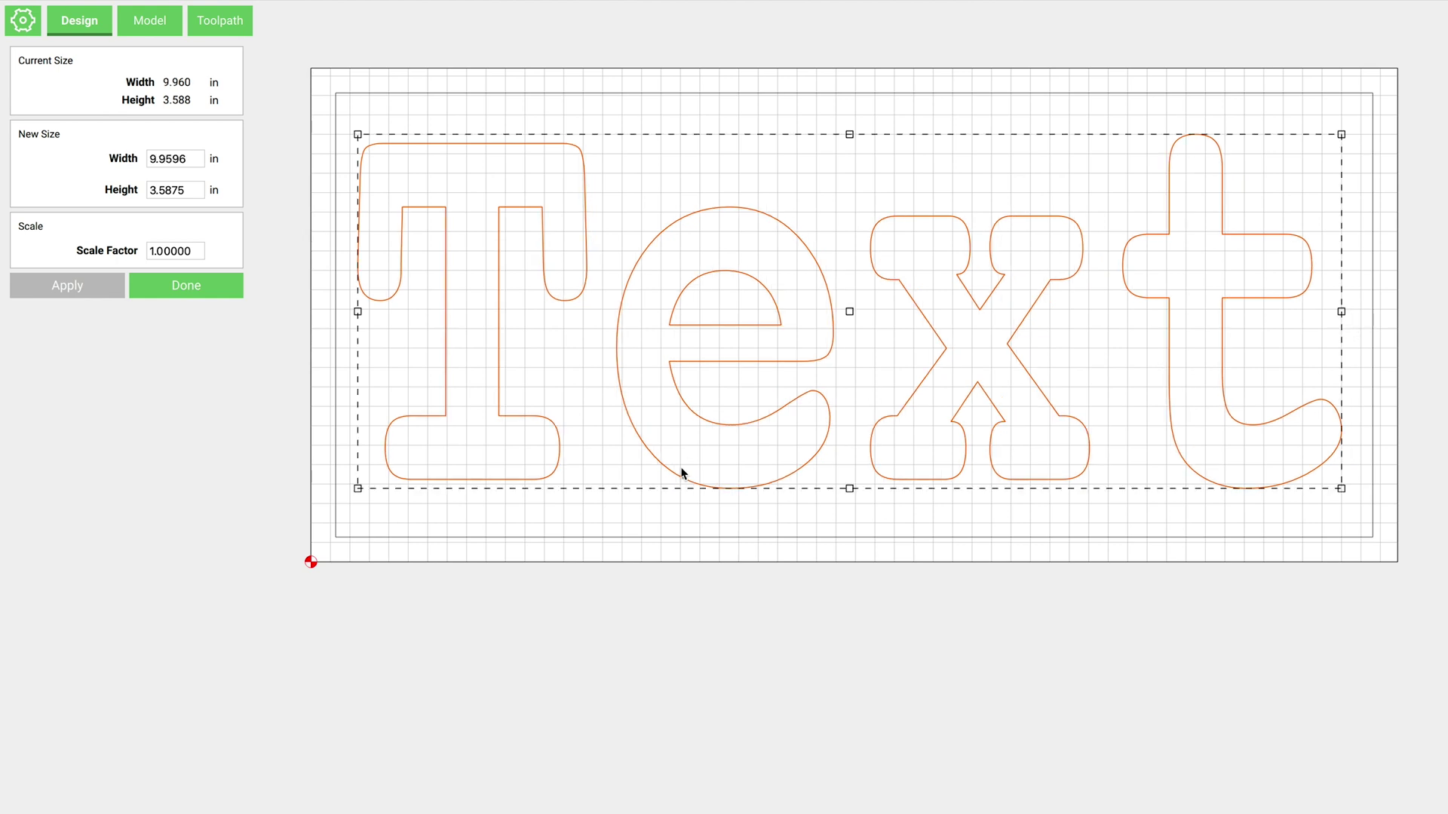
{"action": "left_click", "coordinate": [186, 285]}
{"action": "left_click", "coordinate": [73, 222]}
{"action": "left_click", "coordinate": [23, 418]}
{"action": "left_click", "coordinate": [119, 473]}
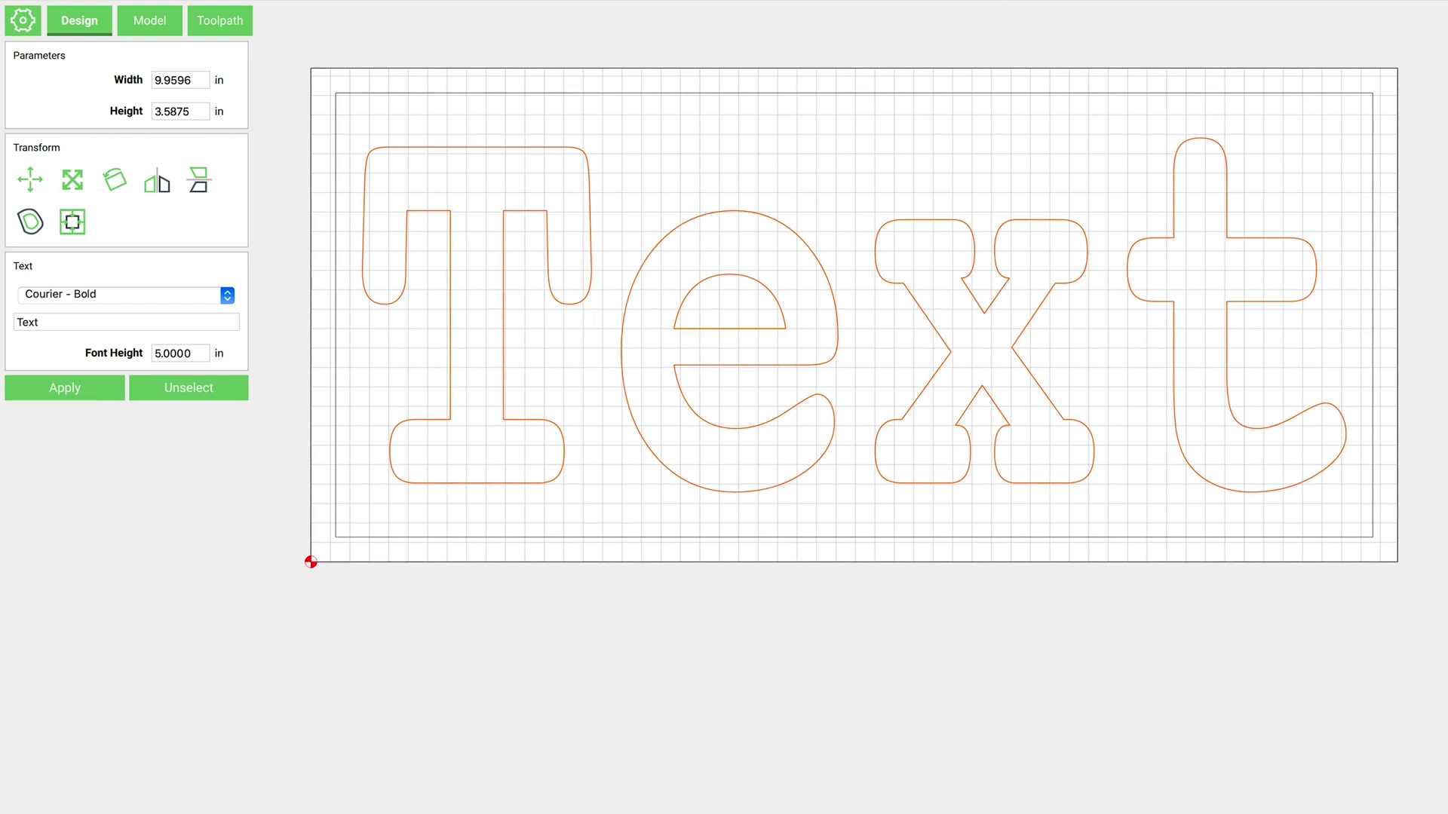
{"action": "left_click", "coordinate": [1242, 337]}
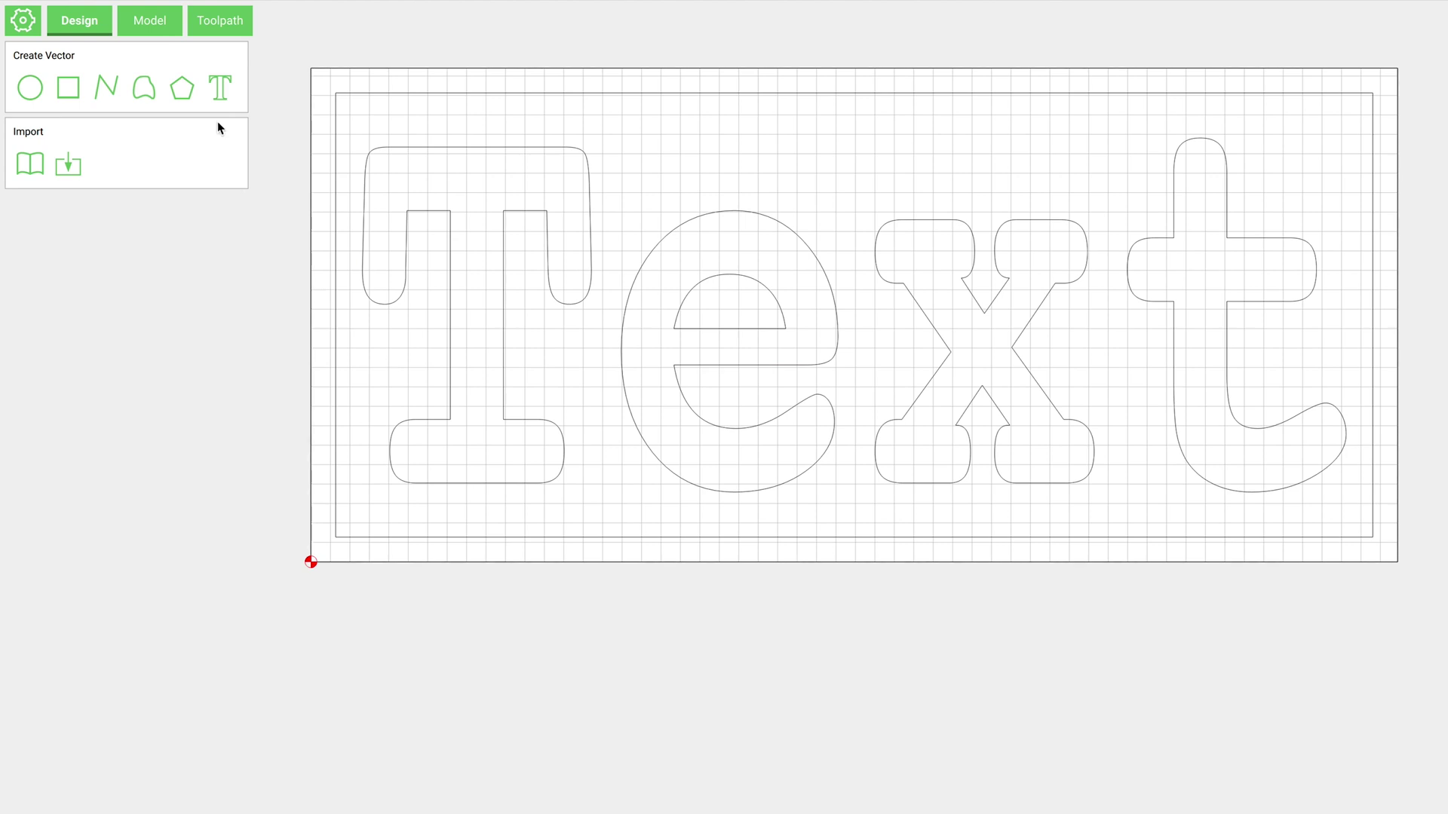
Add the text "Stacked" in BodoniFLF - Bold Italic with a 2 in font height and place it over the large text
{"action": "left_click", "coordinate": [224, 91]}
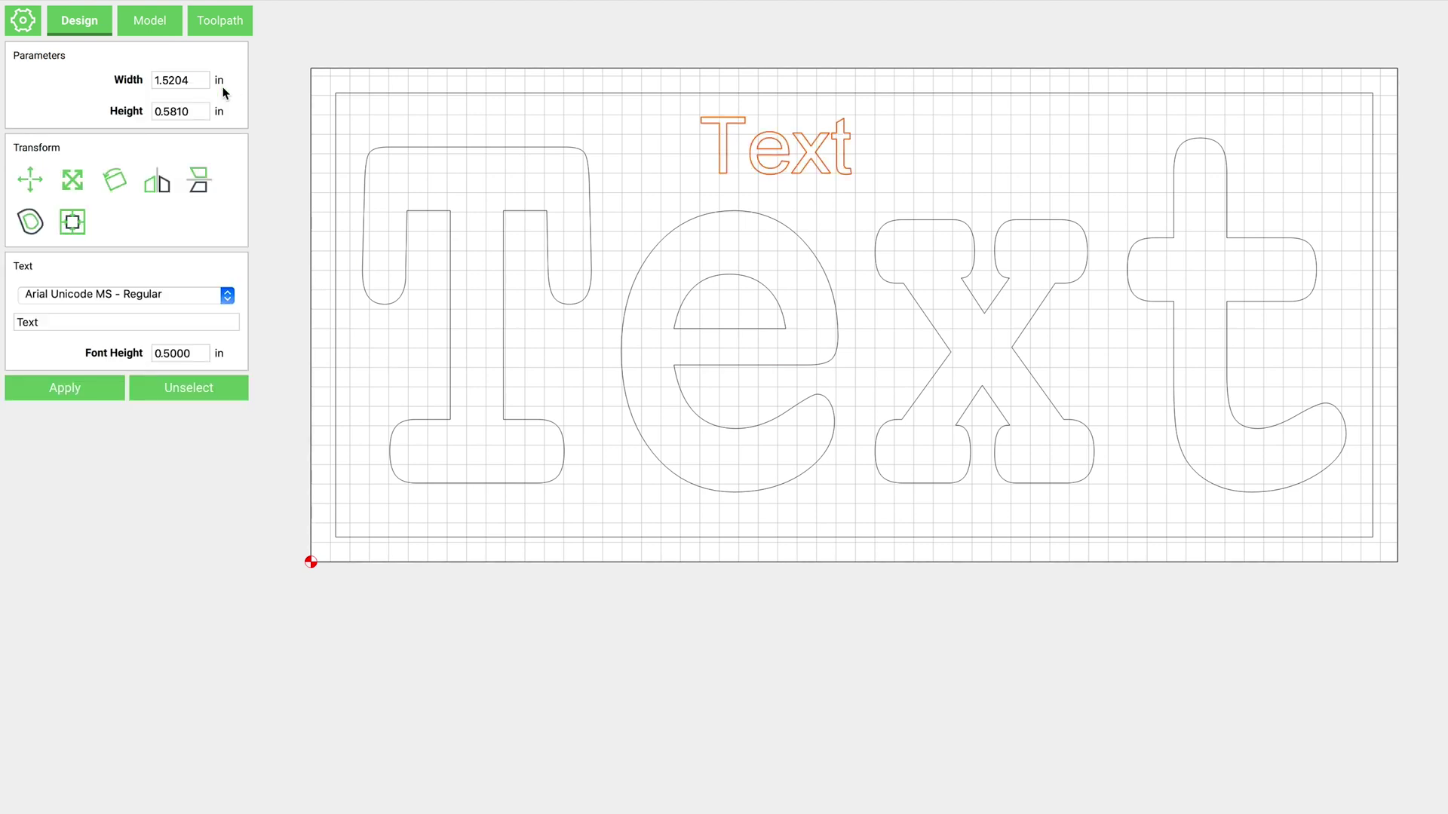
{"action": "double_click", "coordinate": [75, 321]}
{"action": "type", "text": "Stacked"}
{"action": "left_click", "coordinate": [151, 294]}
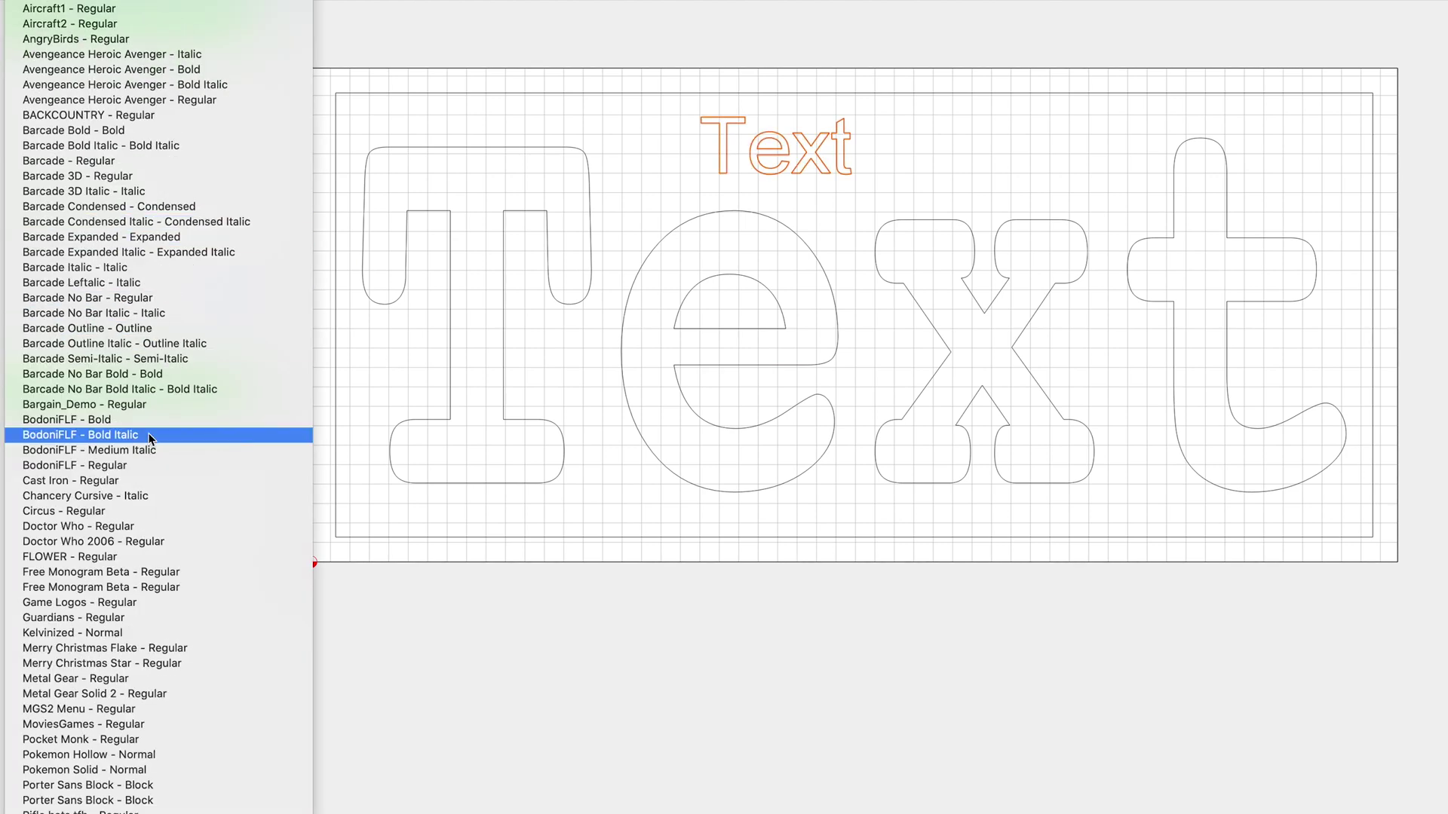
{"action": "left_click", "coordinate": [207, 335]}
{"action": "double_click", "coordinate": [207, 351]}
{"action": "type", "text": "2"}
{"action": "key", "text": "Return"}
{"action": "left_click", "coordinate": [595, 360]}
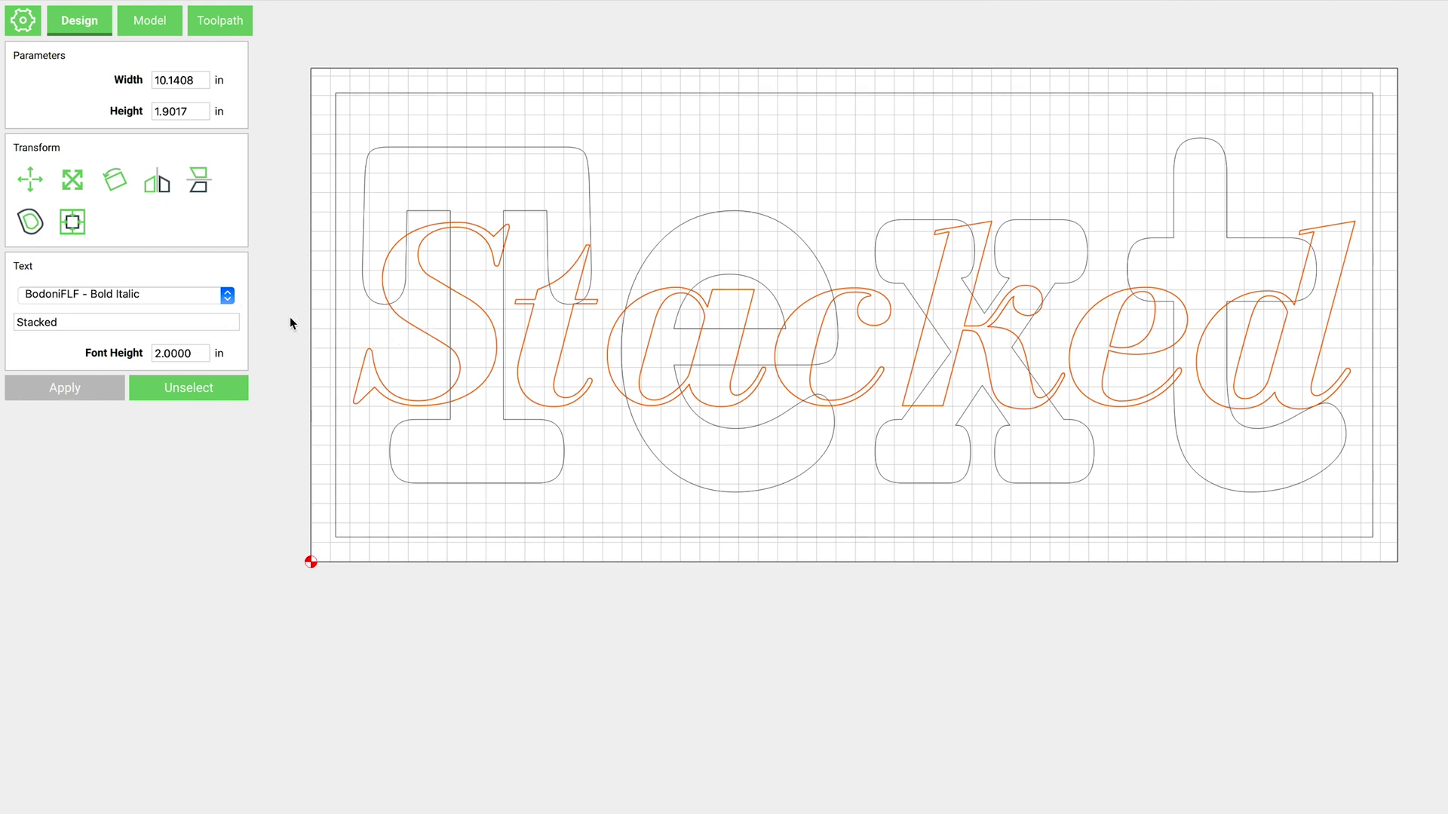
Duplicate the "Stacked" text and place the copy below the stock
{"action": "left_click", "coordinate": [382, 319]}
{"action": "left_click", "coordinate": [584, 391]}
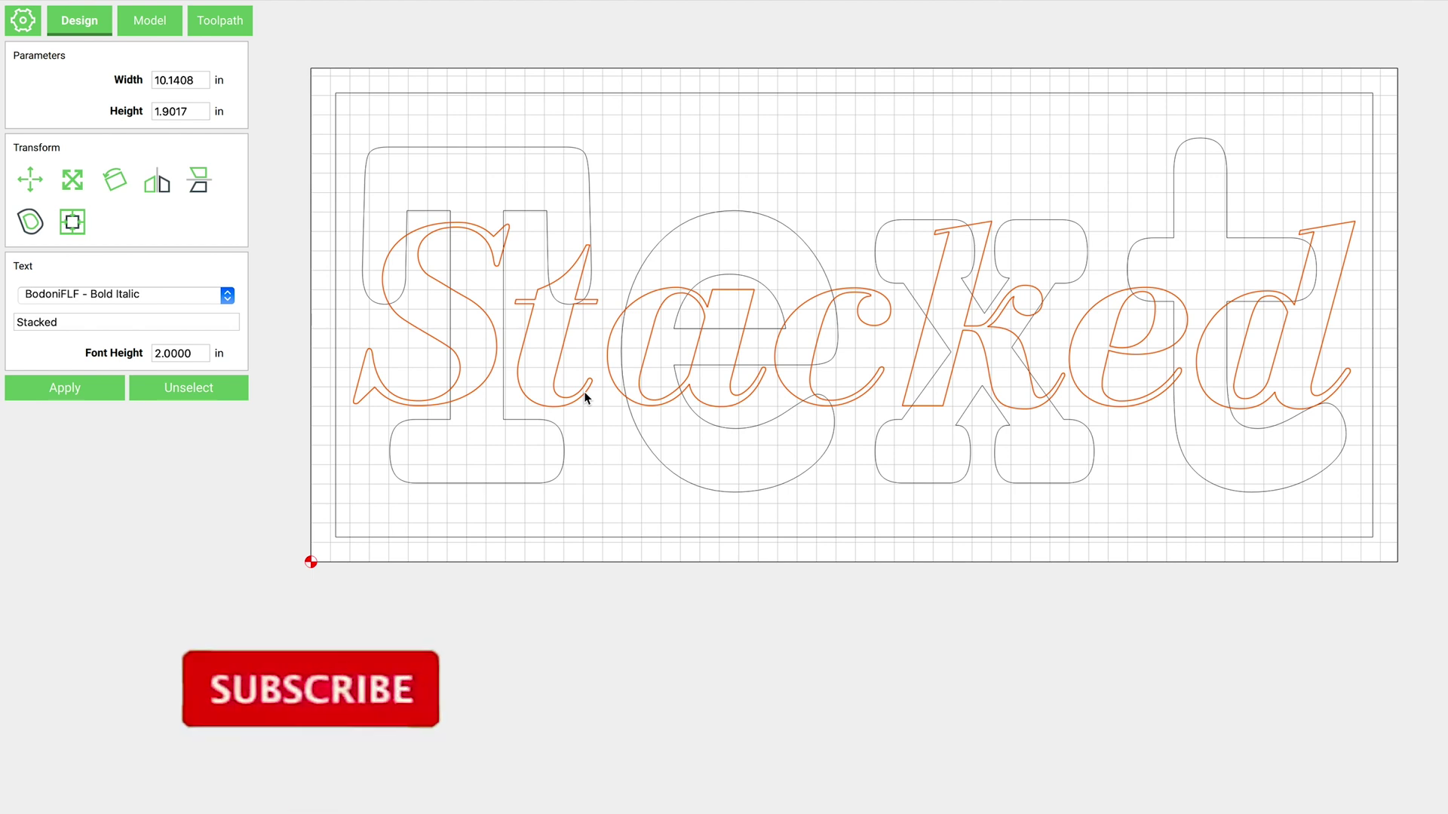
{"action": "key", "text": "ctrl+c"}
{"action": "key", "text": "ctrl+v"}
{"action": "left_click_drag", "start_coordinate": [585, 334], "coordinate": [673, 784]}
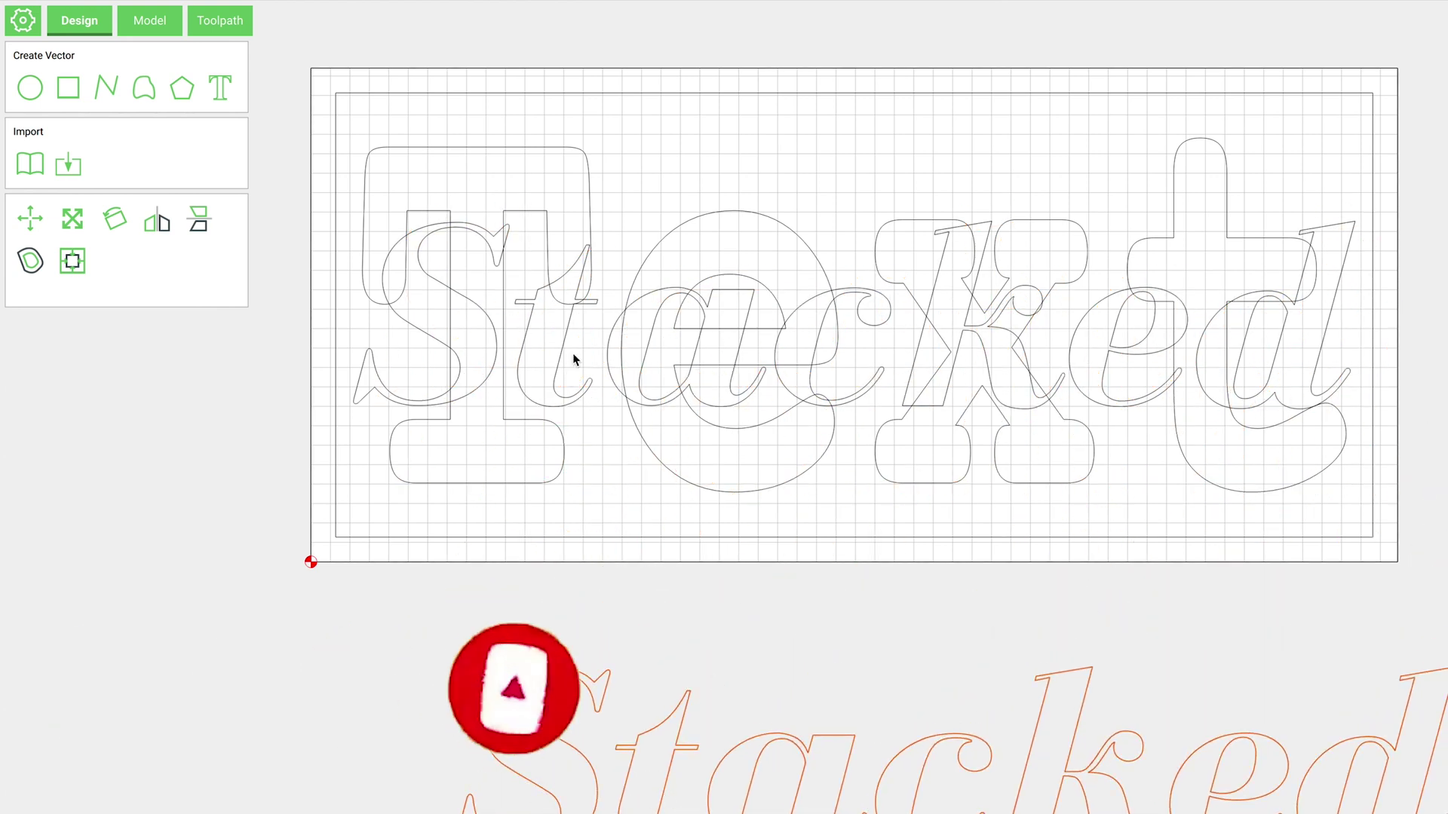
Centre the original "Stacked" text on the stock both horizontally and vertically
{"action": "left_click", "coordinate": [596, 504]}
{"action": "left_click", "coordinate": [573, 401]}
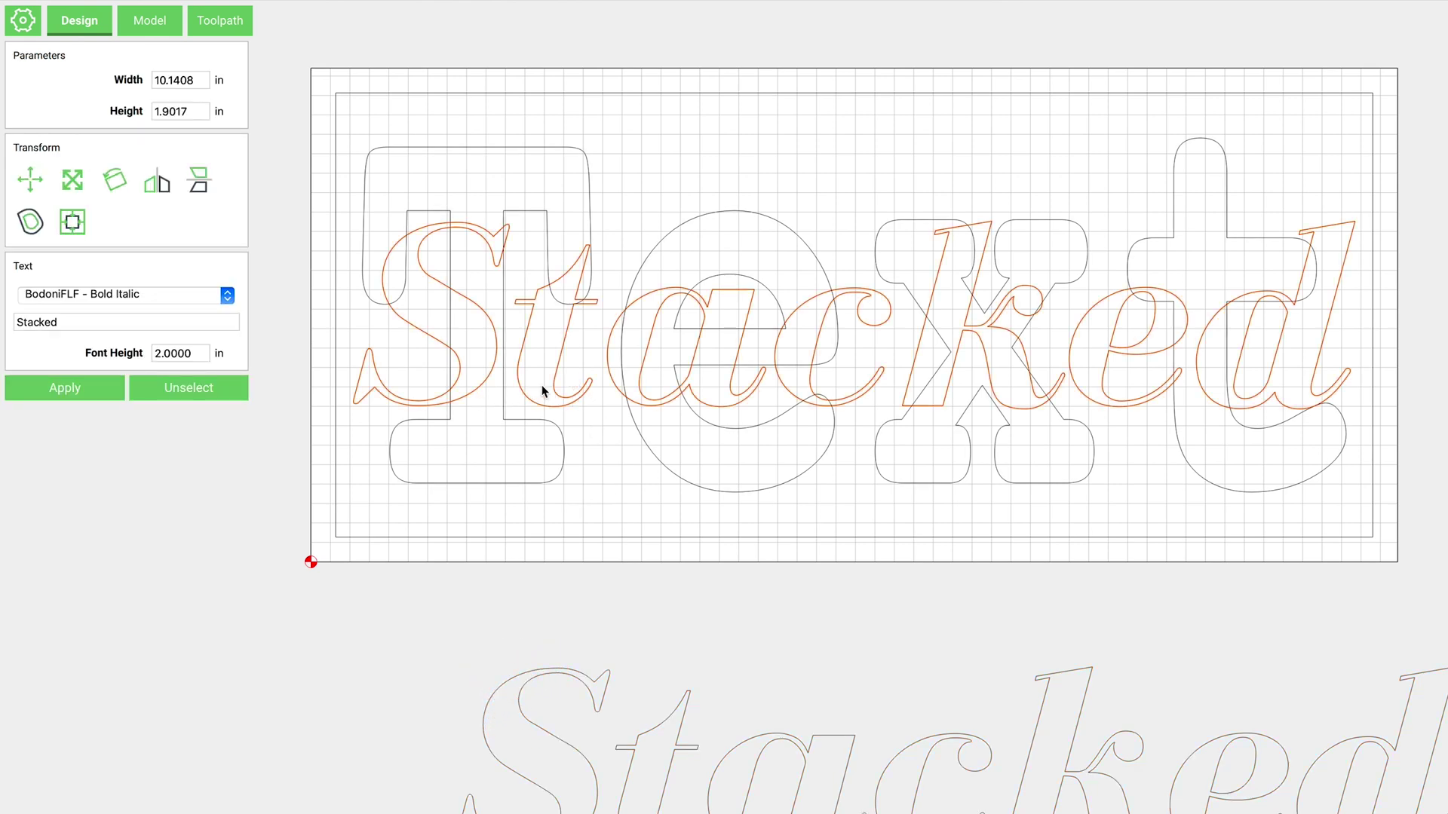
{"action": "left_click", "coordinate": [72, 222]}
{"action": "left_click", "coordinate": [24, 420]}
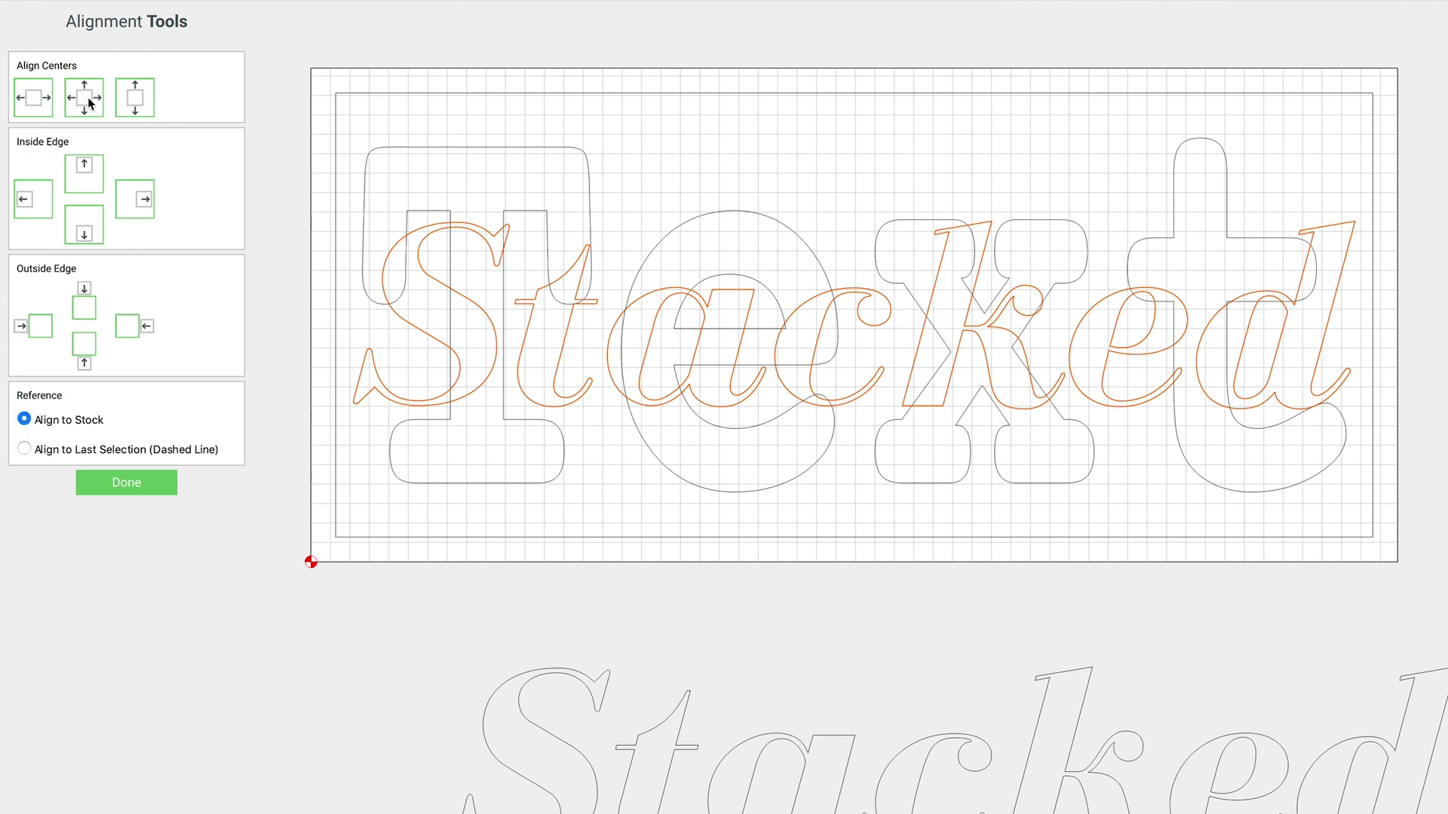
{"action": "left_click", "coordinate": [130, 482]}
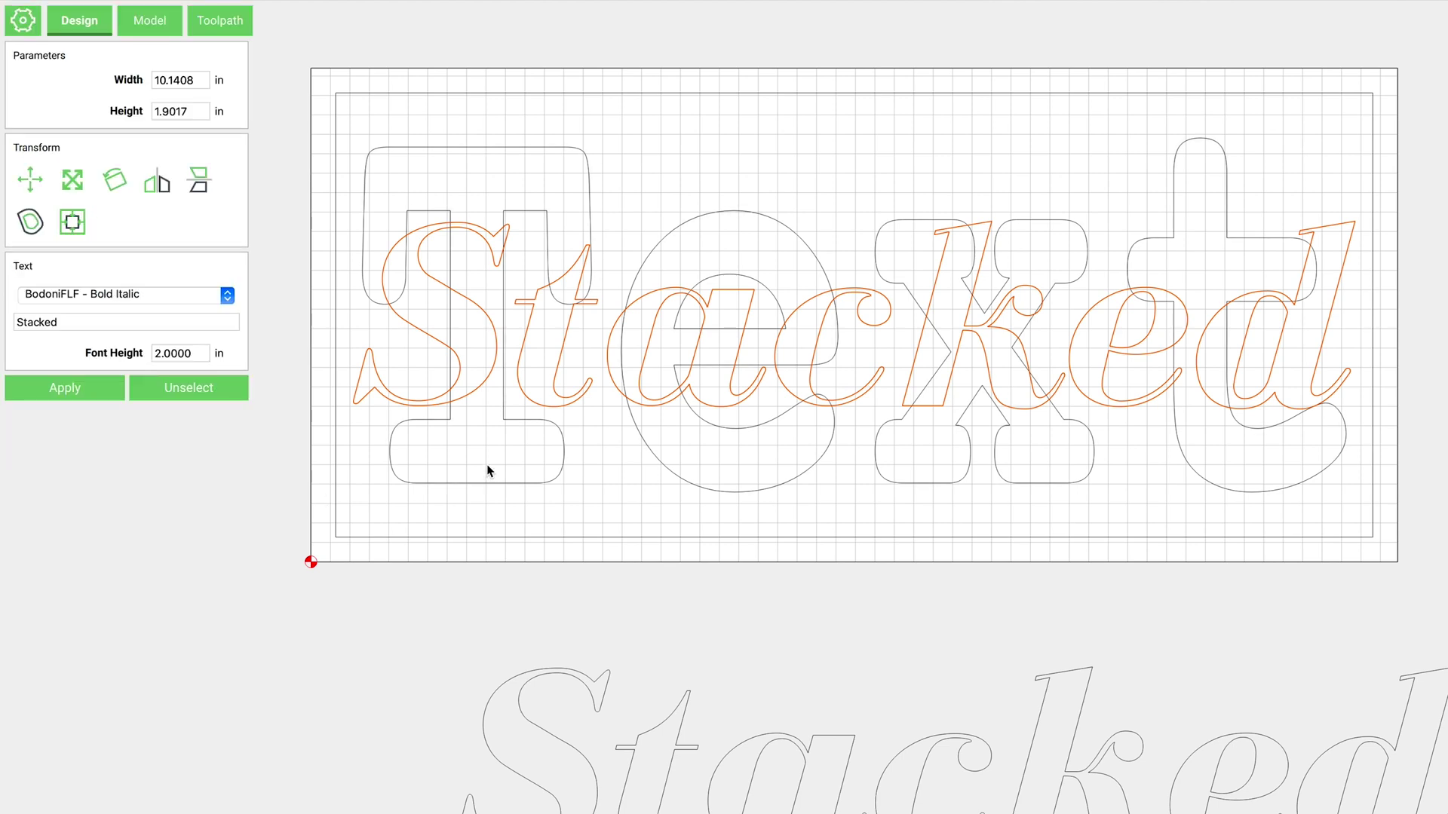
Merge the large "Text" and the overlaid "Stacked" text into one shape with a Boolean union
{"action": "left_click", "coordinate": [587, 477]}
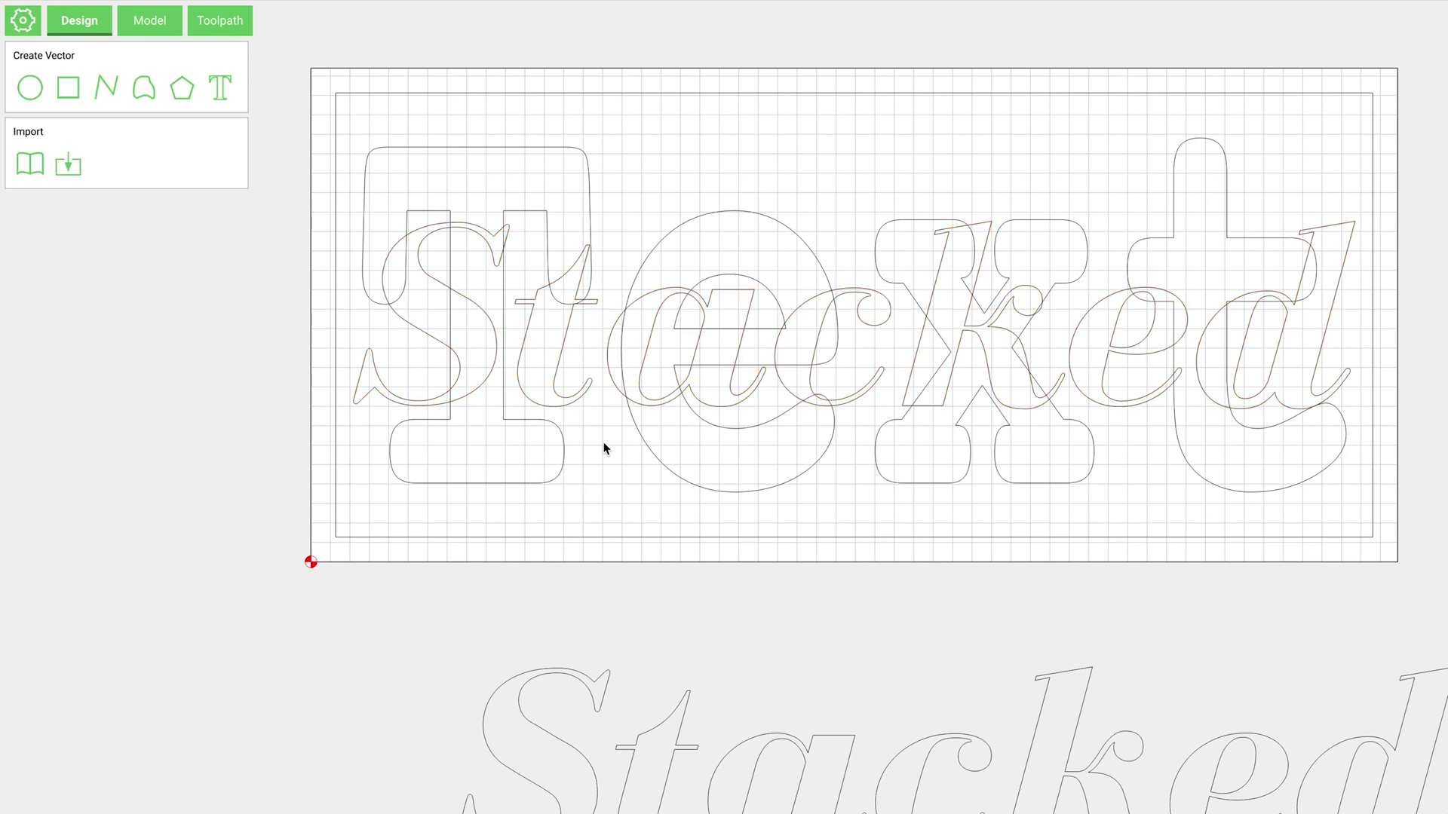
{"action": "left_click", "coordinate": [490, 330]}
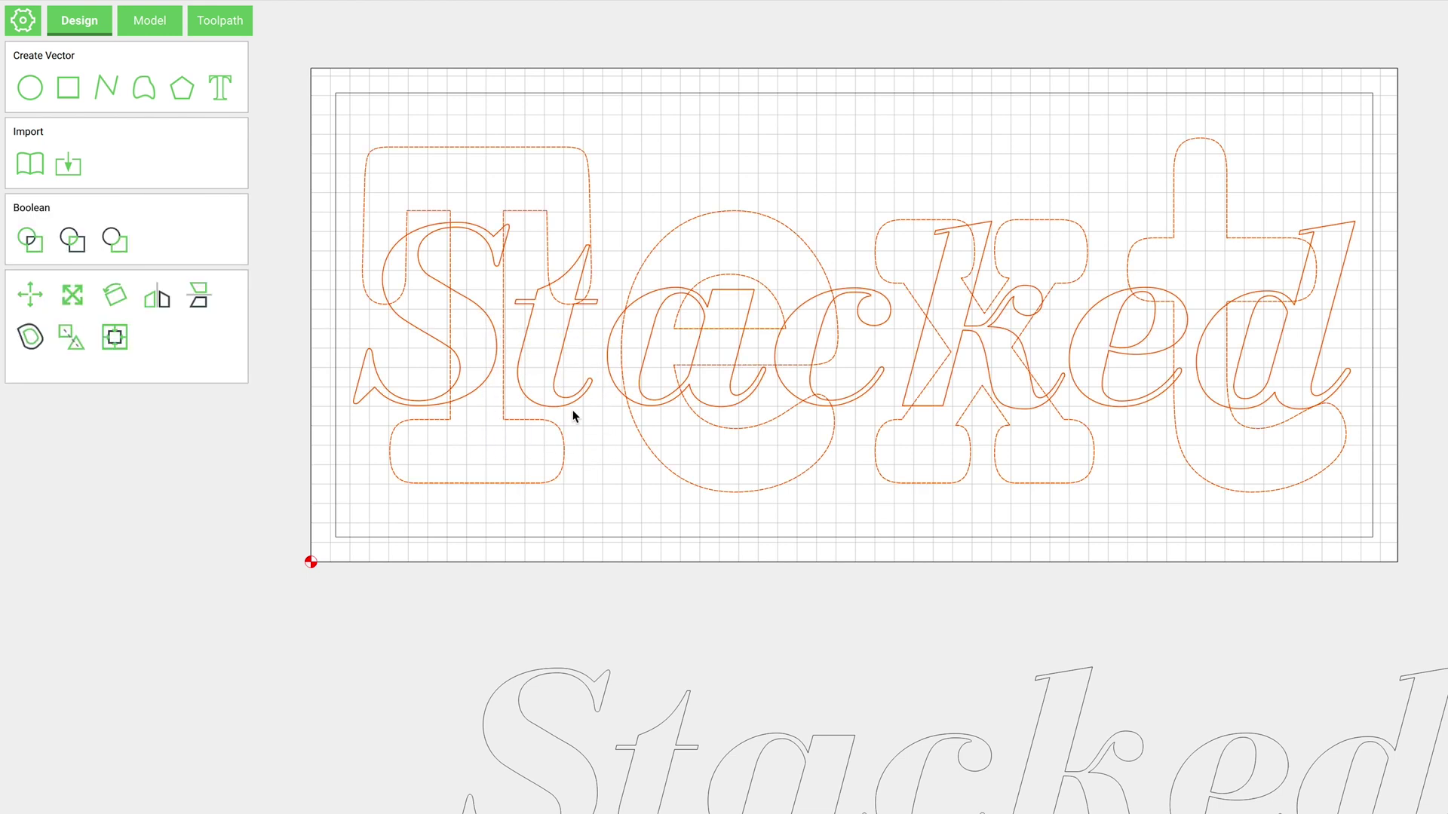
{"action": "left_click", "coordinate": [31, 243]}
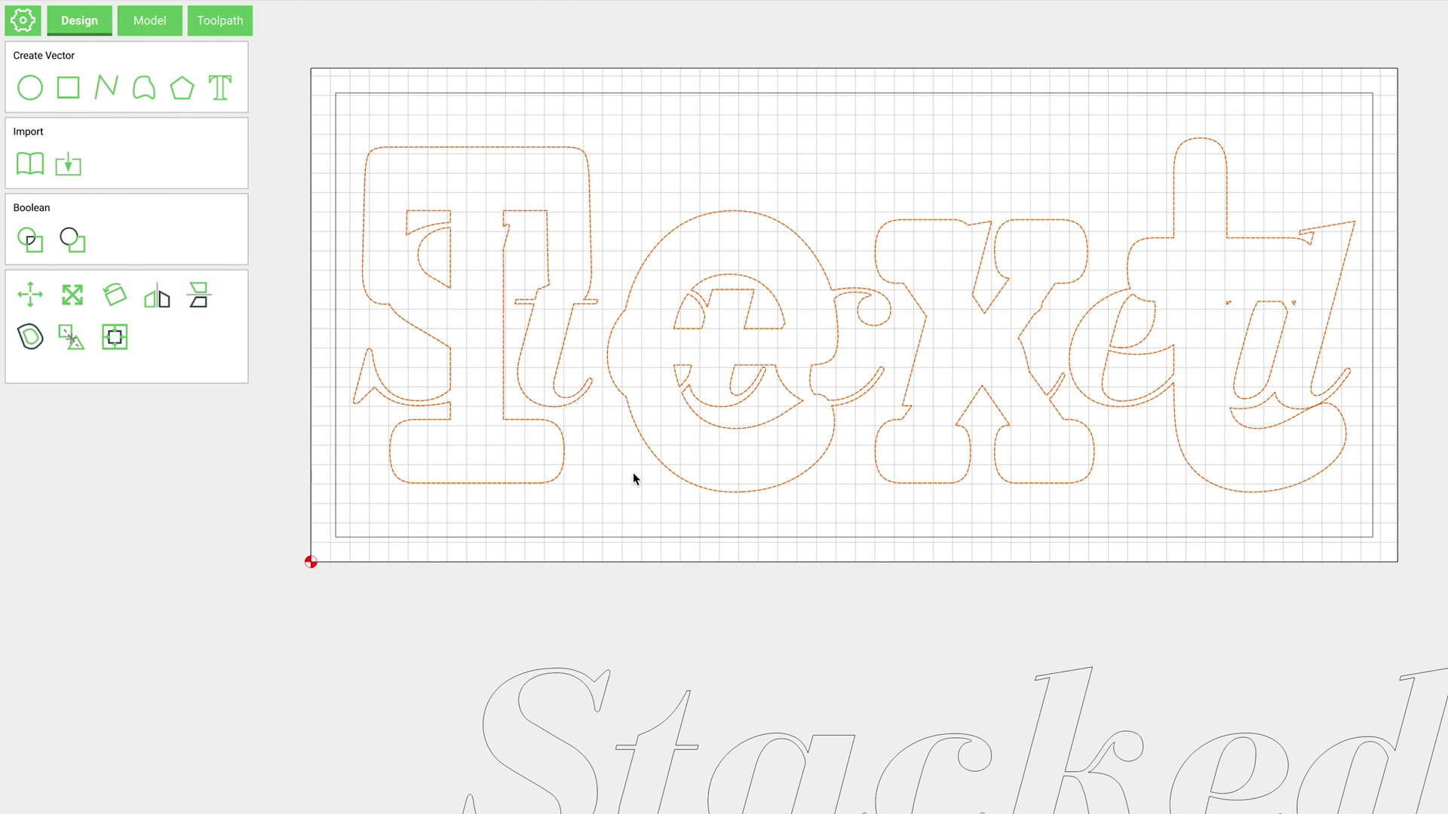
Start a Contour toolpath on the merged lettering together with the inner rectangle
{"action": "left_click", "coordinate": [686, 536]}
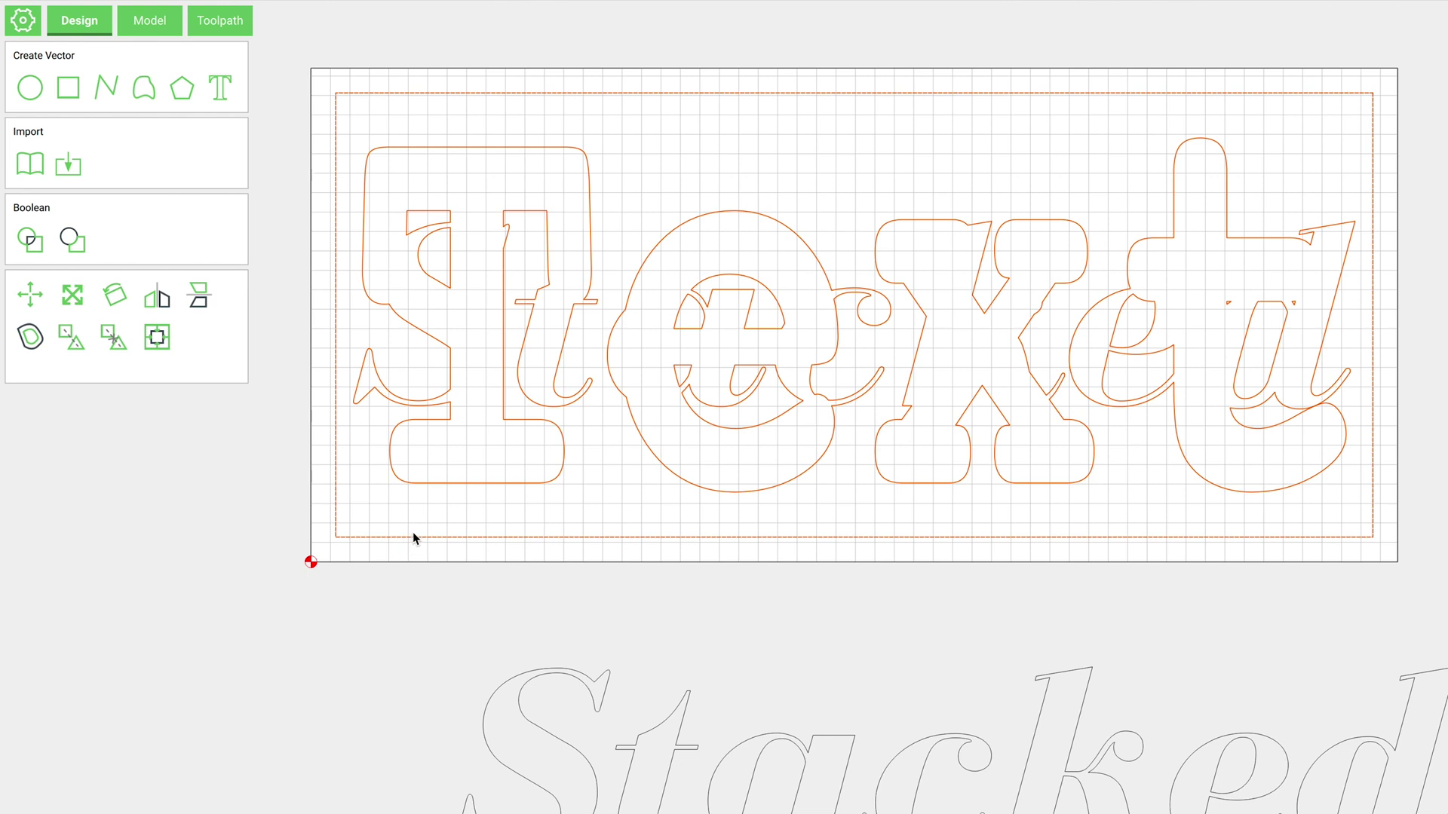
{"action": "left_click", "coordinate": [222, 23]}
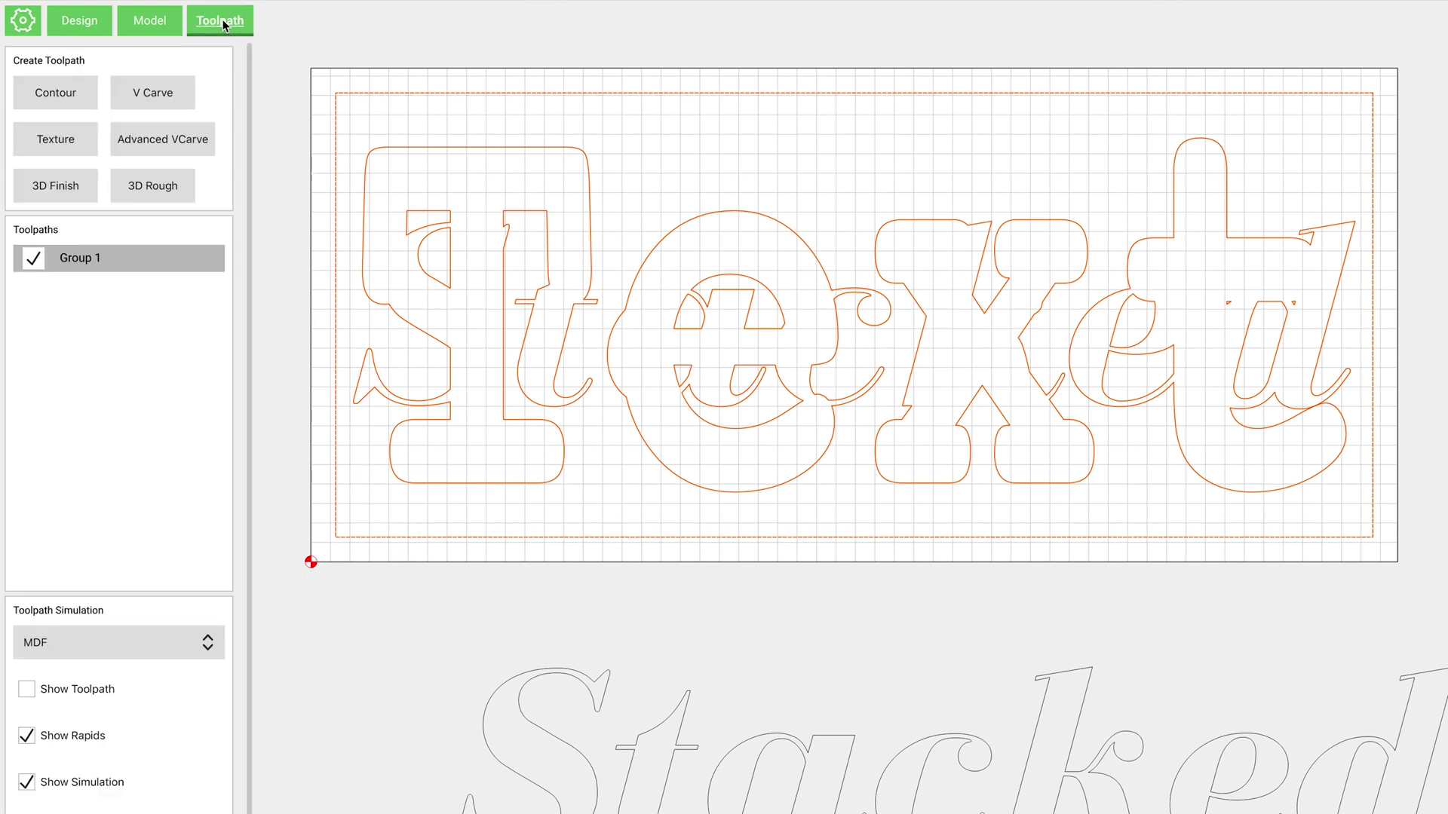
{"action": "left_click", "coordinate": [54, 95]}
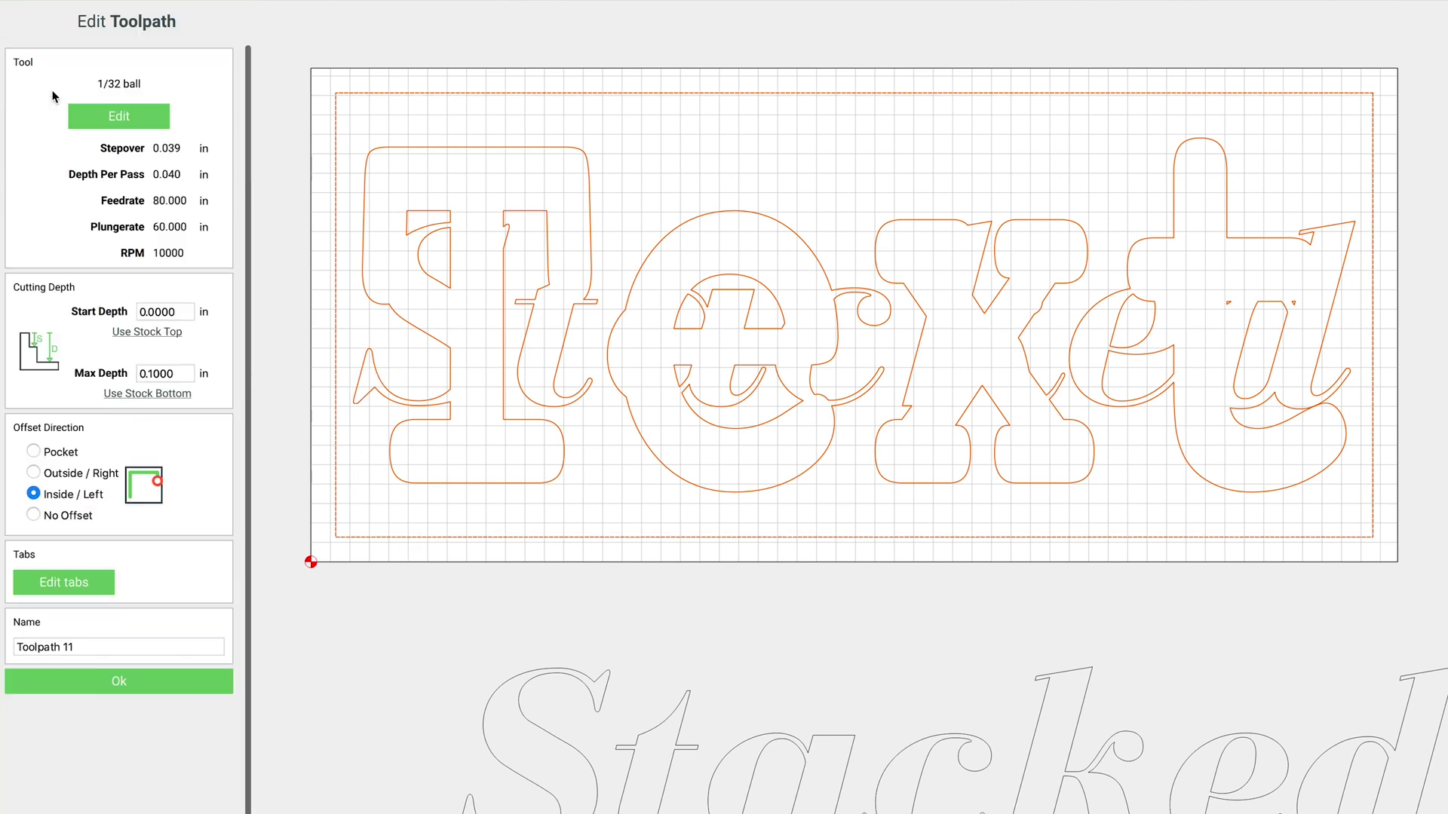
Change the contour toolpath's cutter to the 1/8 Endmill from the Custom-Nomad-MDF library
{"action": "left_click", "coordinate": [121, 119]}
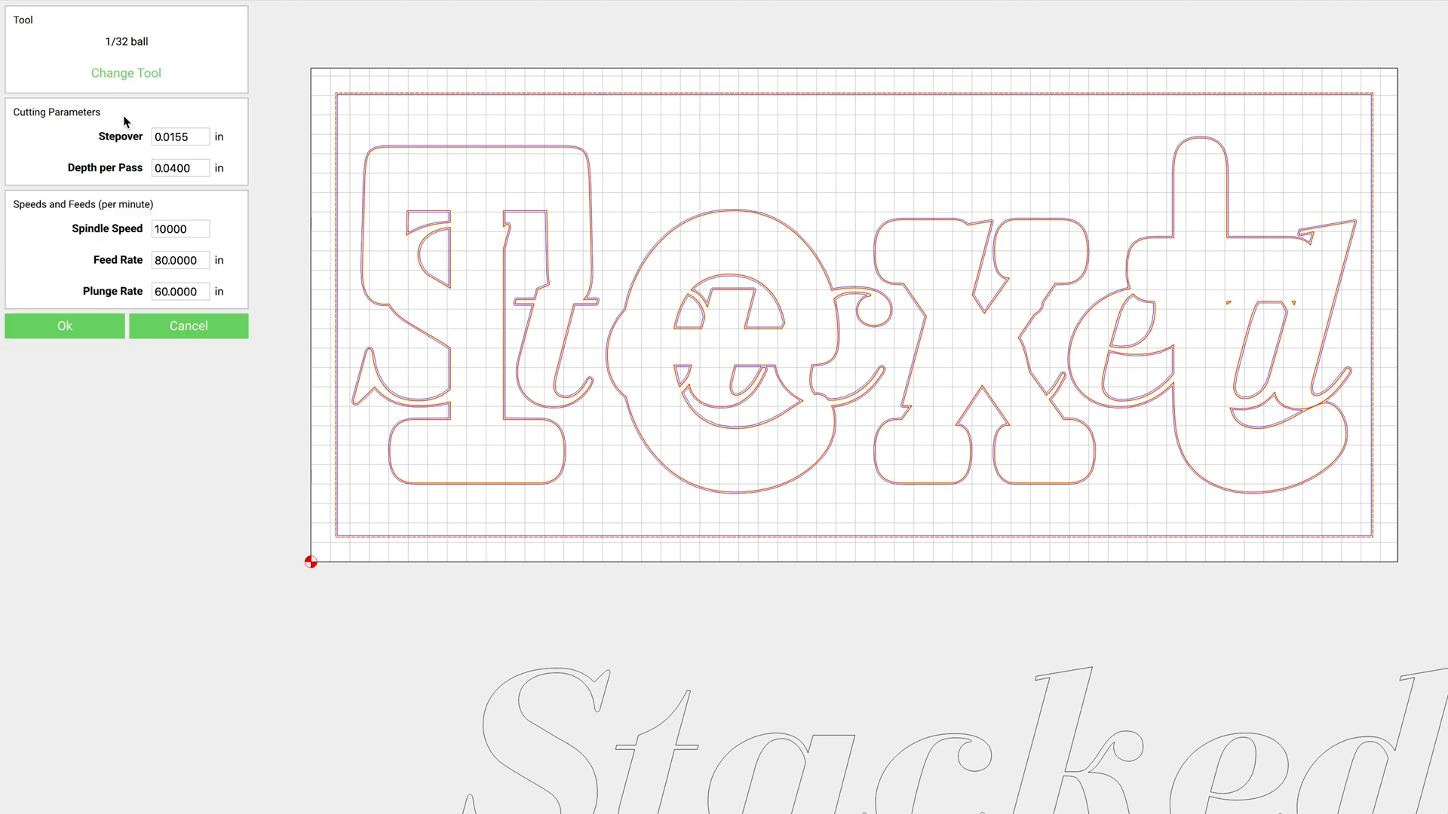
{"action": "left_click", "coordinate": [126, 71]}
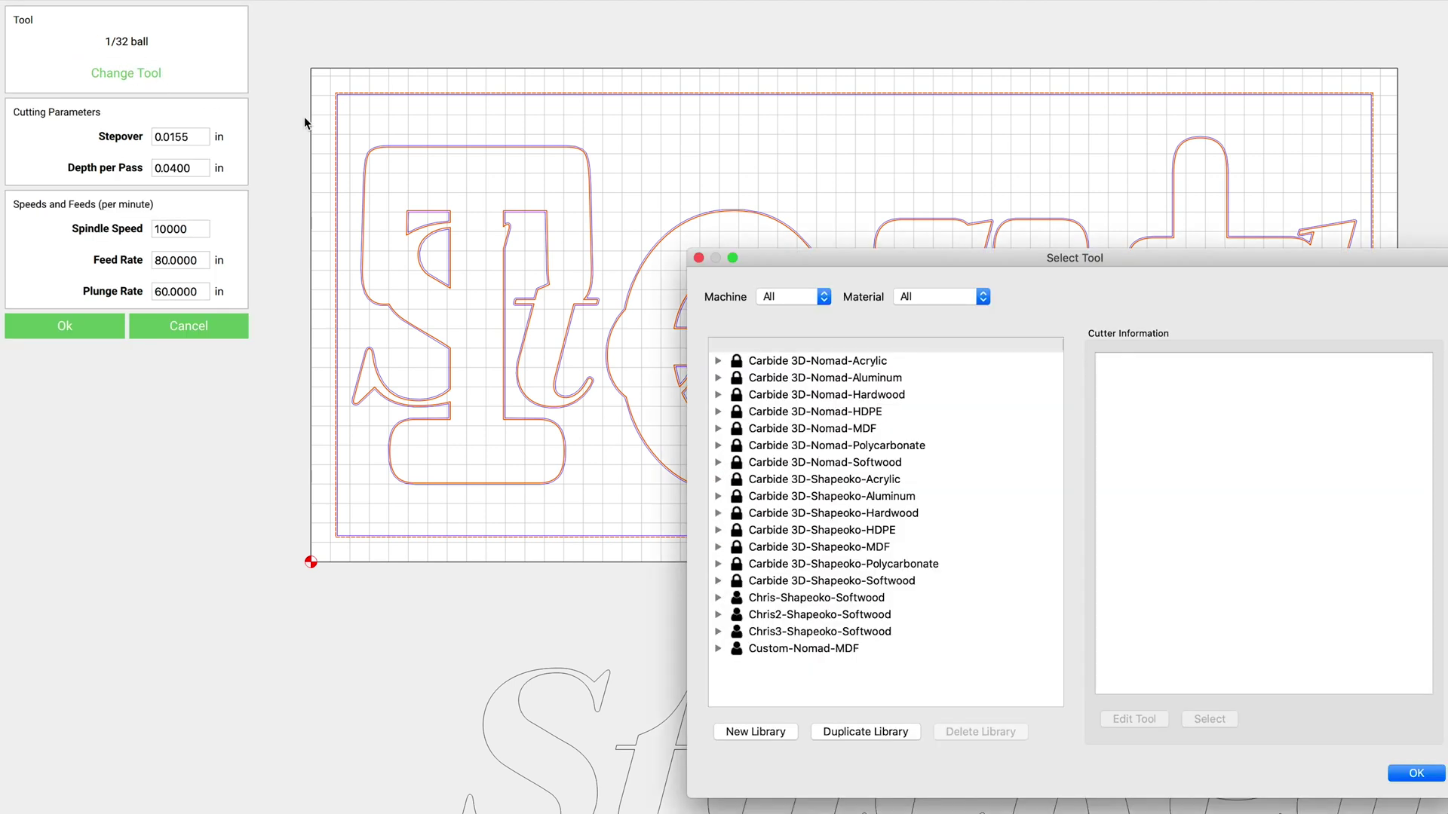
{"action": "left_click", "coordinate": [718, 649]}
{"action": "scroll", "coordinate": [747, 688], "scroll_direction": "down", "scroll_amount": 1}
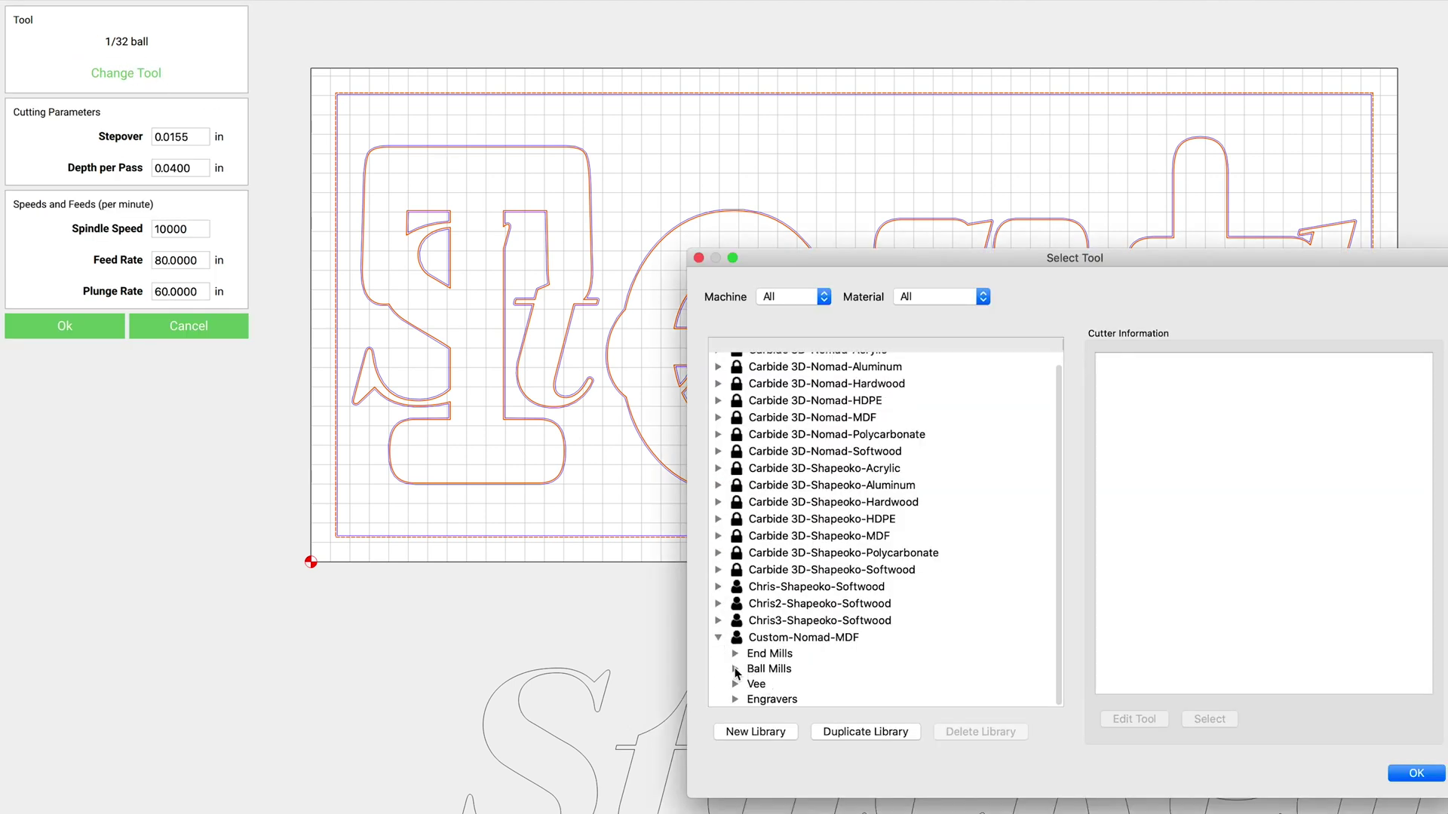
{"action": "left_click", "coordinate": [735, 654]}
{"action": "left_click", "coordinate": [791, 669]}
{"action": "left_click", "coordinate": [1417, 773]}
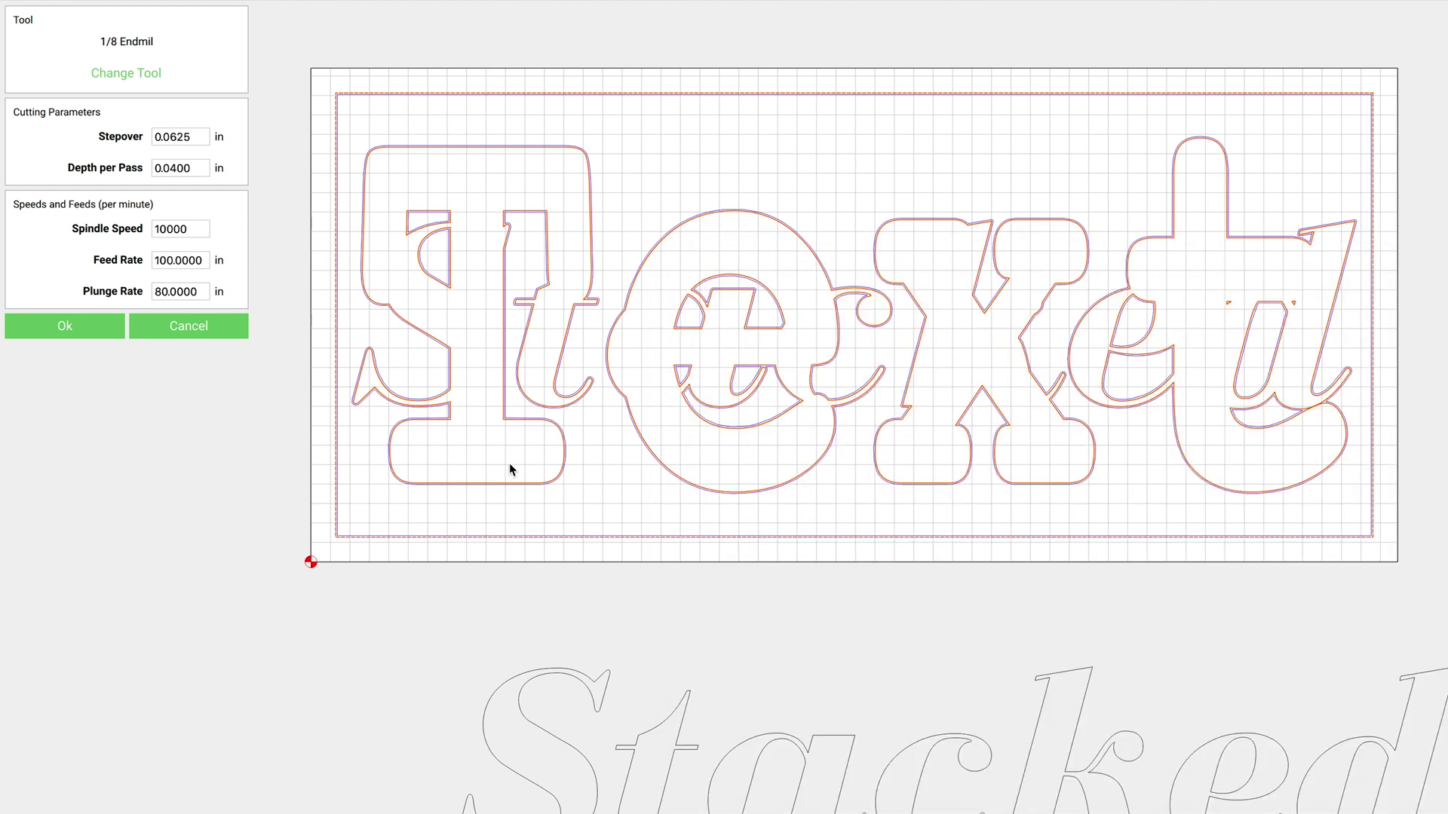
Set the cutter's depth per pass to 0.05 in and the toolpath's max depth to 0.2 in
{"action": "double_click", "coordinate": [198, 168]}
{"action": "type", "text": ".05"}
{"action": "left_click", "coordinate": [65, 329]}
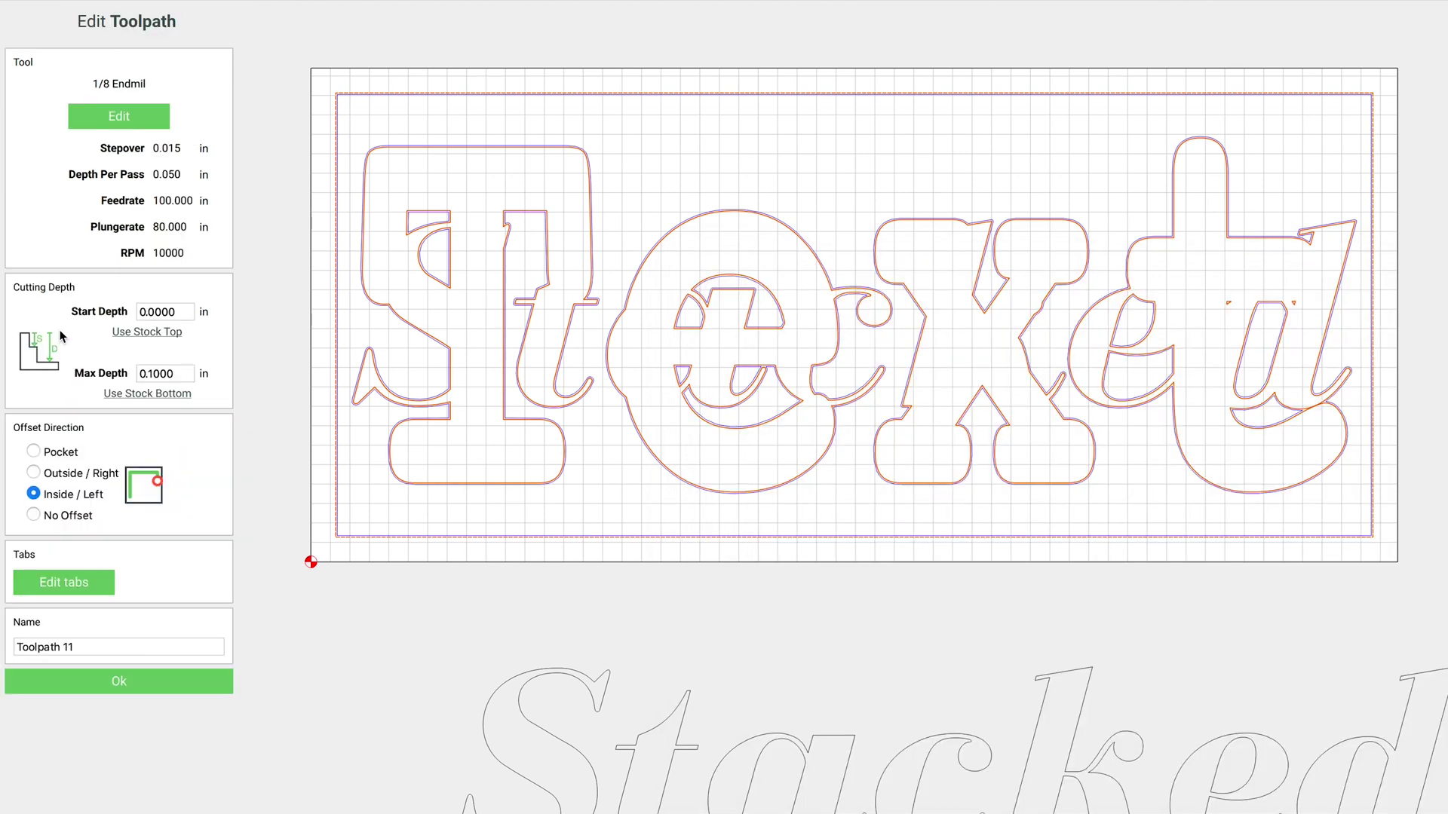
{"action": "left_click", "coordinate": [181, 374]}
{"action": "left_click_drag", "start_coordinate": [185, 374], "coordinate": [148, 375]}
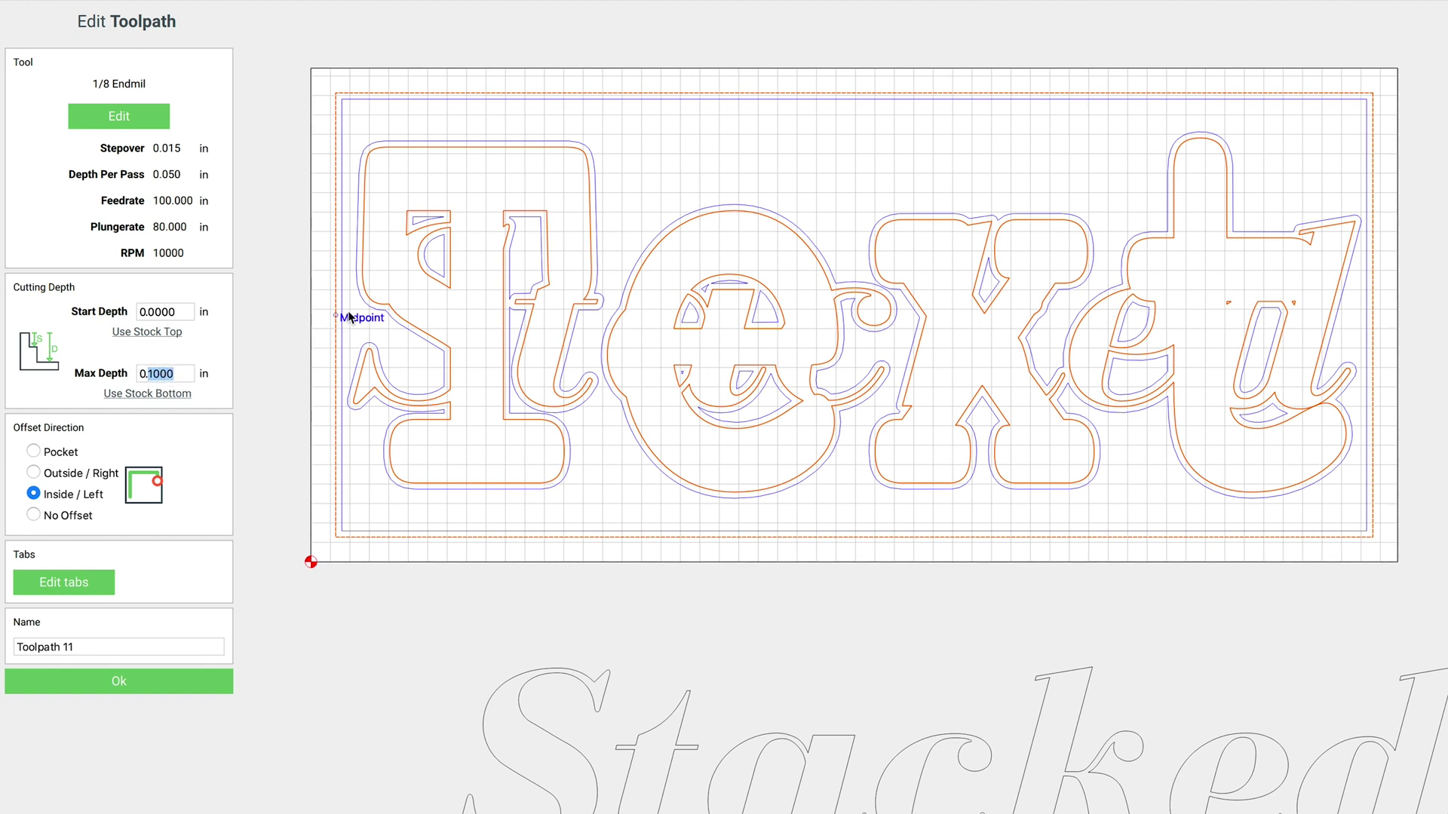
{"action": "type", "text": "2"}
Make the toolpath a pocket, name it "text" and save it
{"action": "left_click", "coordinate": [34, 451]}
{"action": "triple_click", "coordinate": [17, 580]}
{"action": "type", "text": "test"}
{"action": "key", "text": "BackSpace"}
{"action": "key", "text": "BackSpace"}
{"action": "key", "text": "BackSpace"}
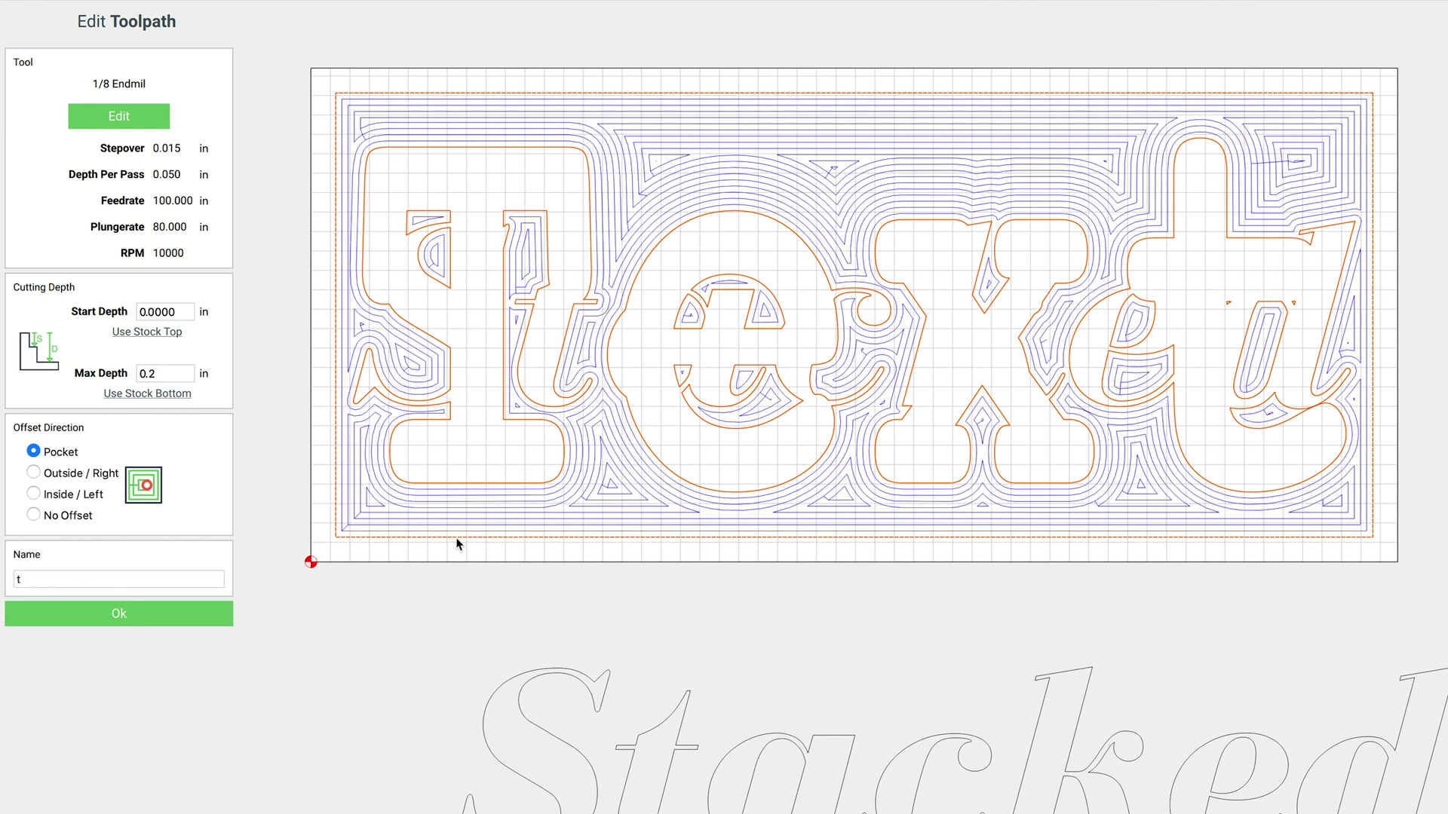
{"action": "left_click", "coordinate": [113, 614]}
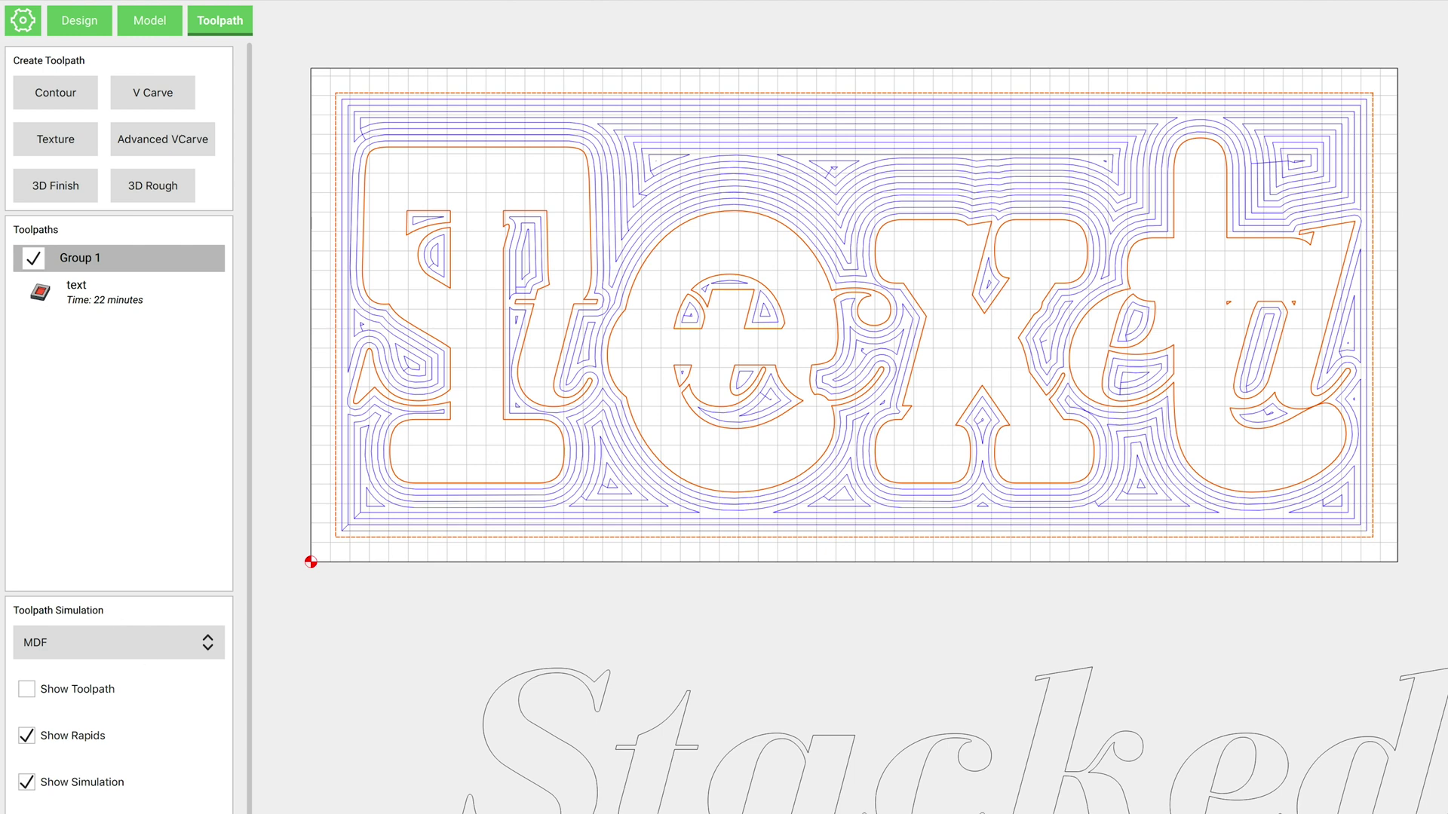
Simulate the "text" pocket in 3D and examine the carved lettering from tilted angles
{"action": "left_click", "coordinate": [141, 810]}
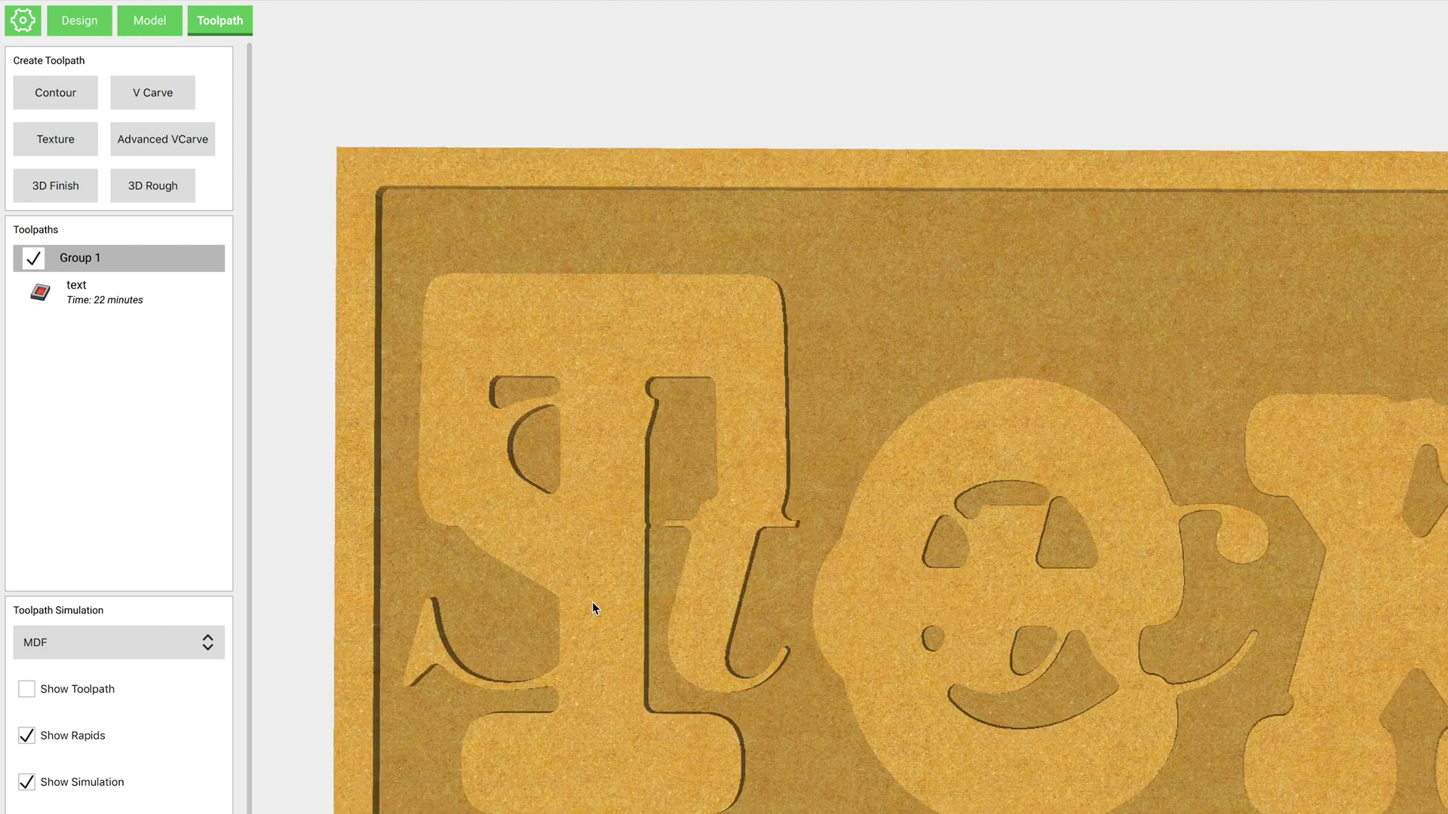
{"action": "left_click_drag", "start_coordinate": [708, 713], "coordinate": [653, 446]}
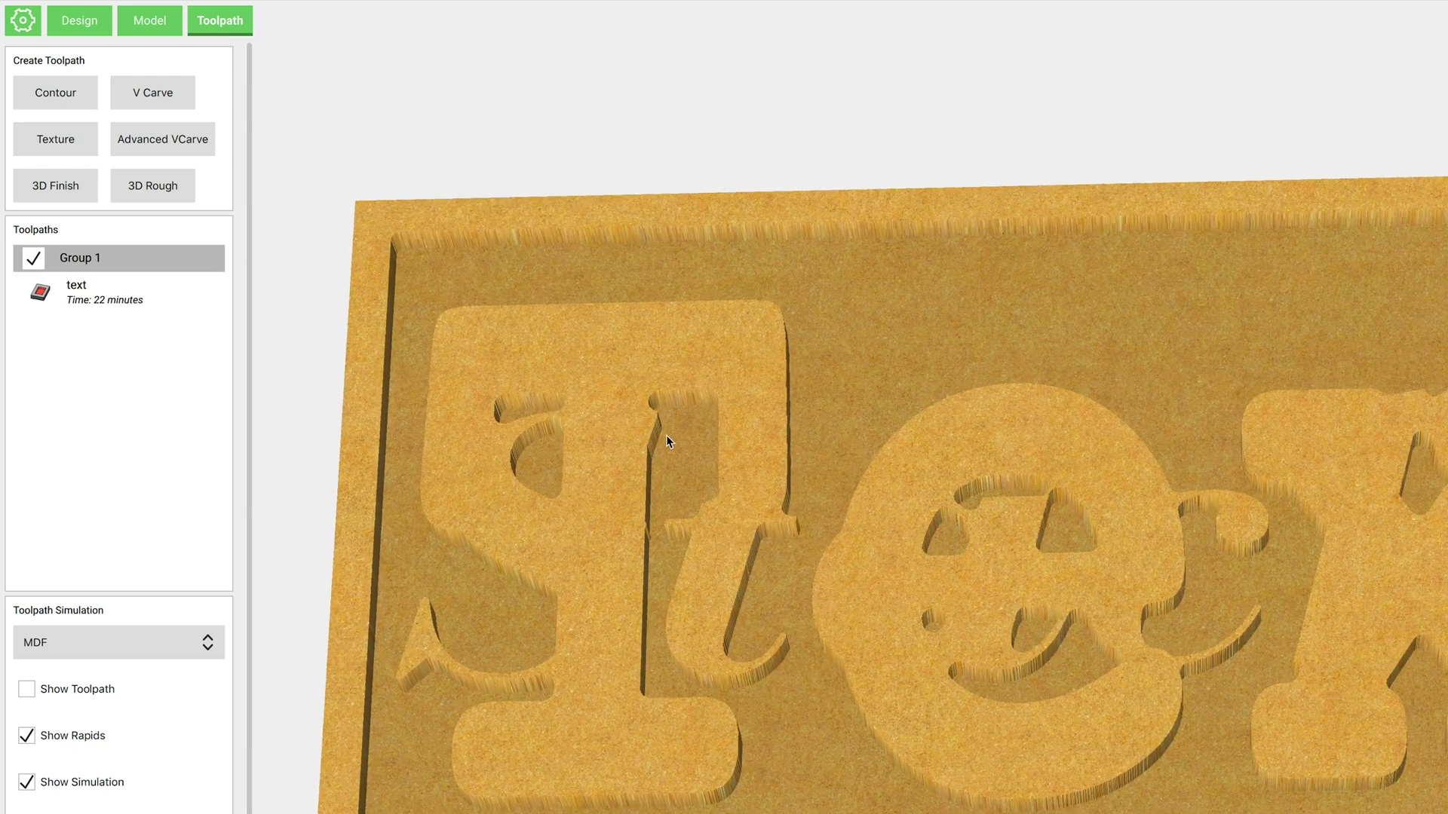
{"action": "left_click_drag", "start_coordinate": [712, 589], "coordinate": [717, 426]}
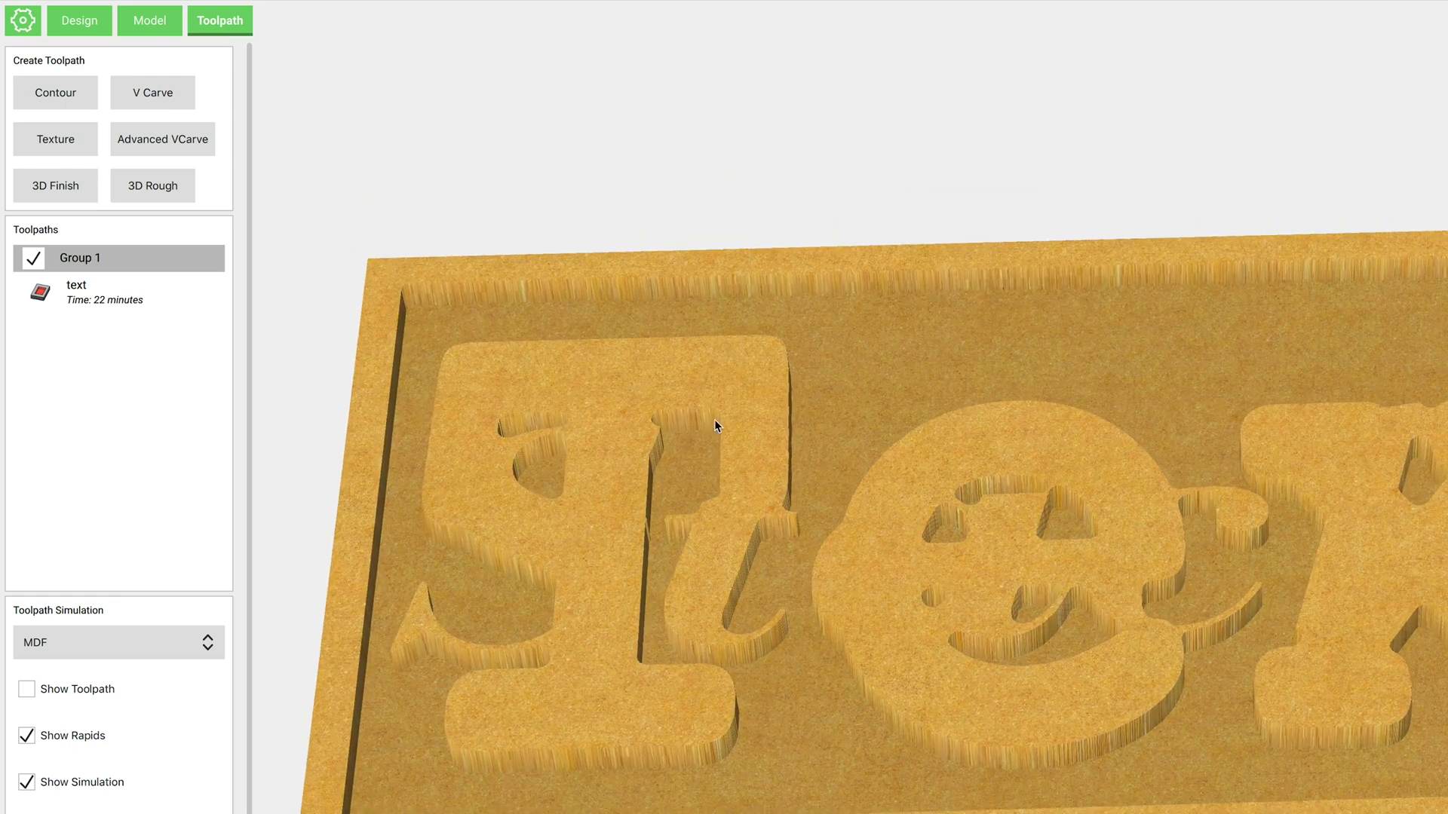
{"action": "left_click_drag", "start_coordinate": [549, 597], "coordinate": [829, 543]}
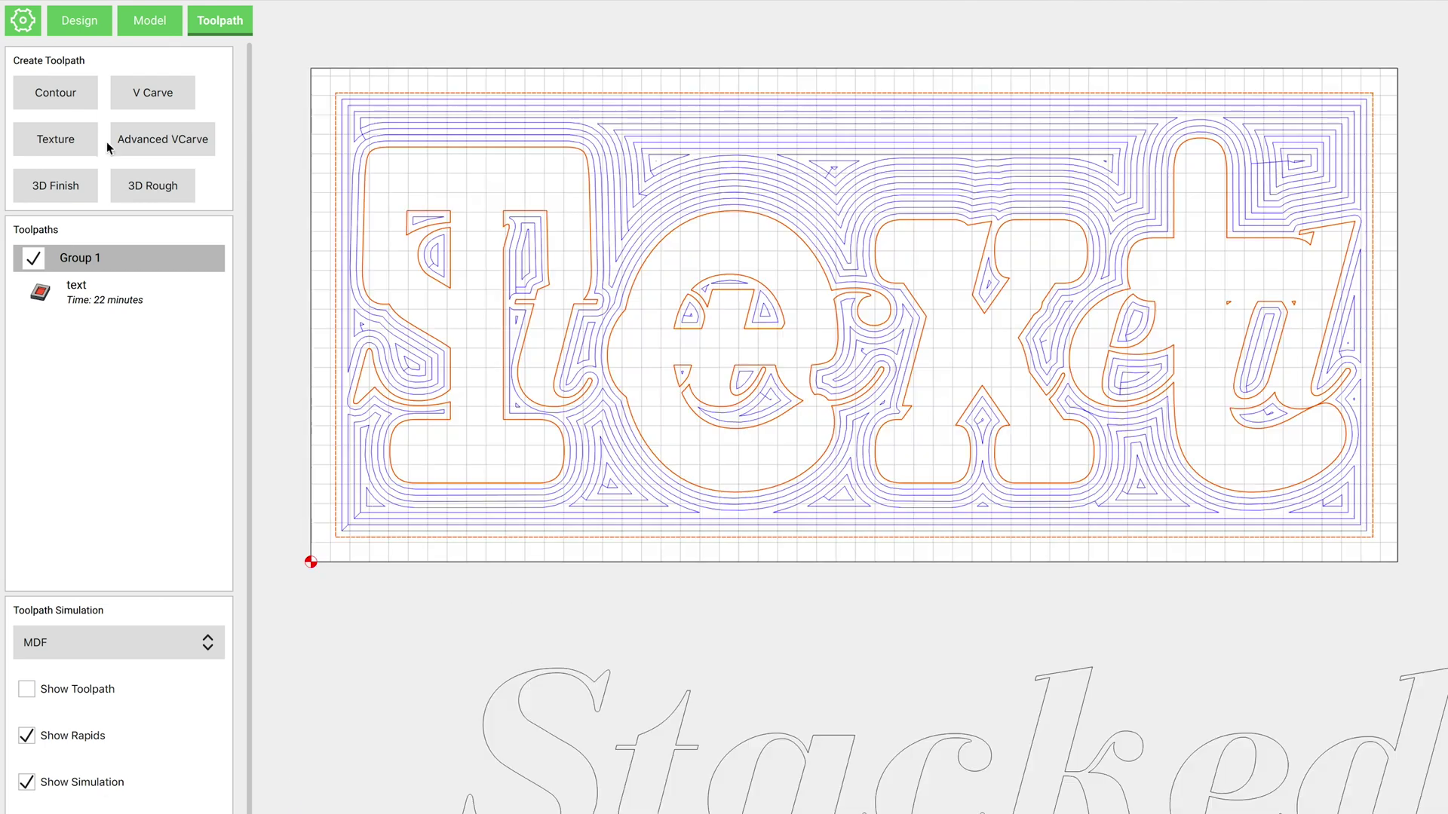
Return to the design and centre the spare "Stacked" text on the stock both horizontally and vertically
{"action": "left_click", "coordinate": [88, 29]}
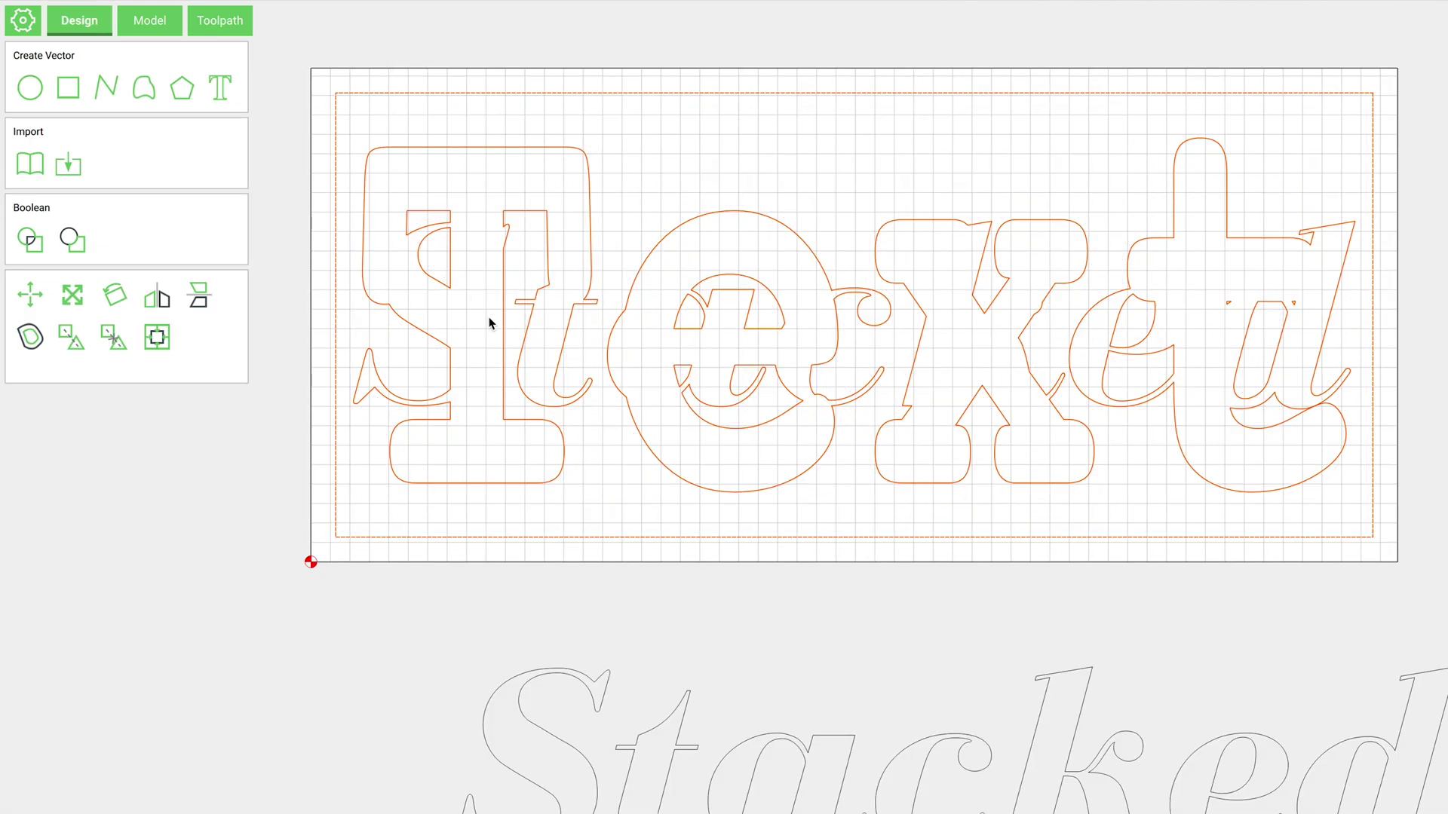
{"action": "left_click", "coordinate": [842, 738]}
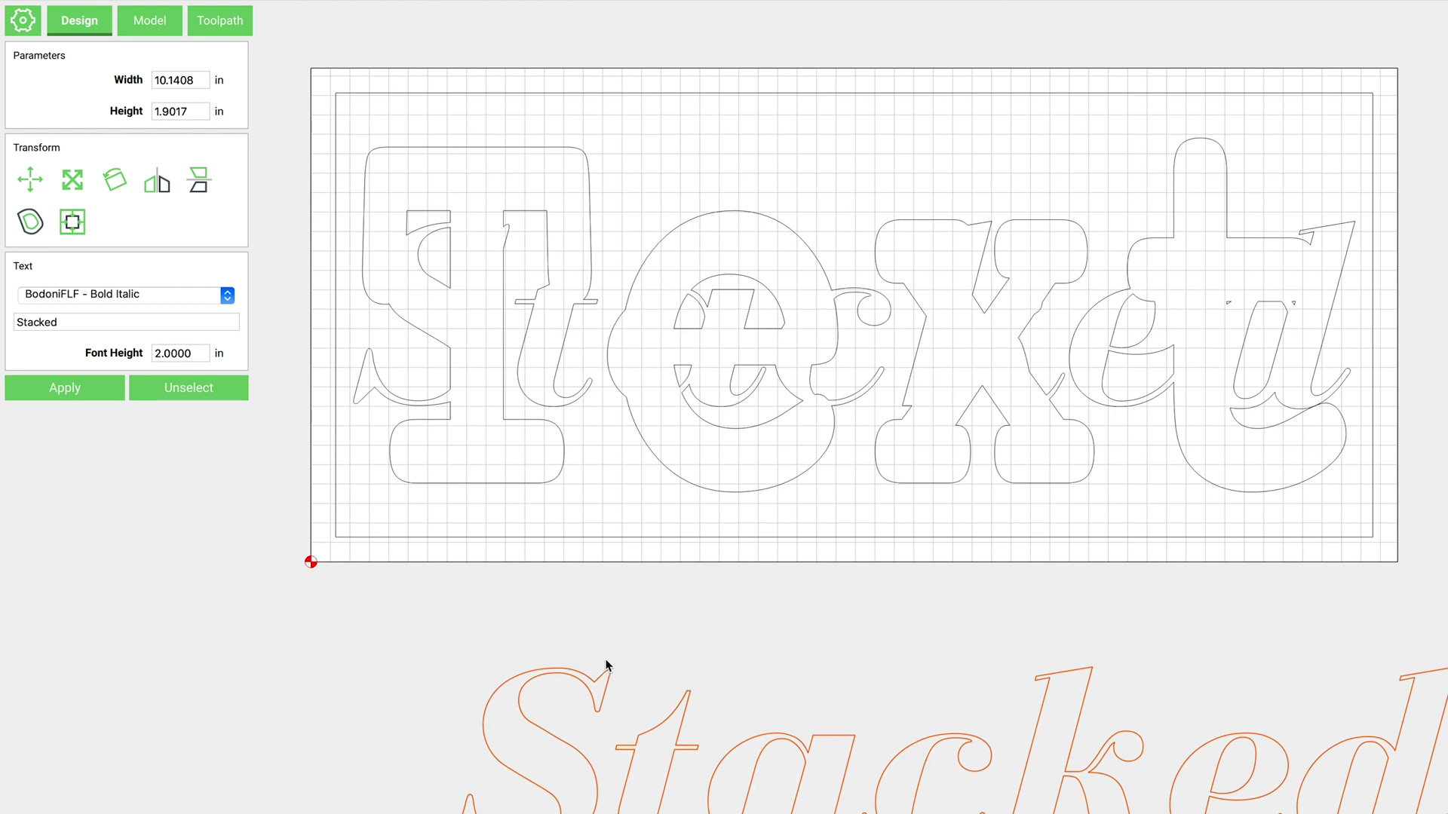
{"action": "left_click", "coordinate": [71, 231]}
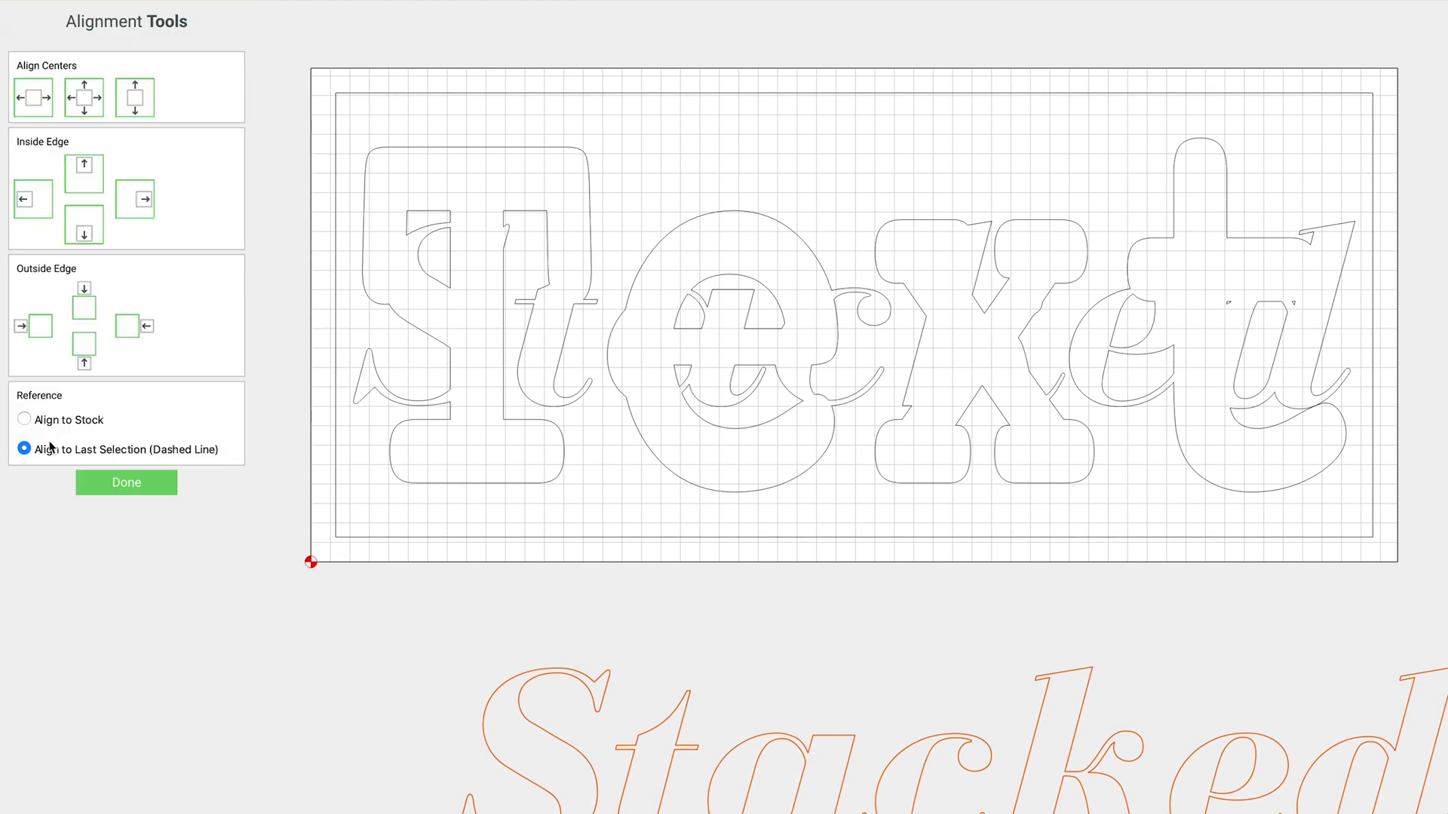
{"action": "left_click", "coordinate": [24, 420]}
{"action": "left_click", "coordinate": [90, 98]}
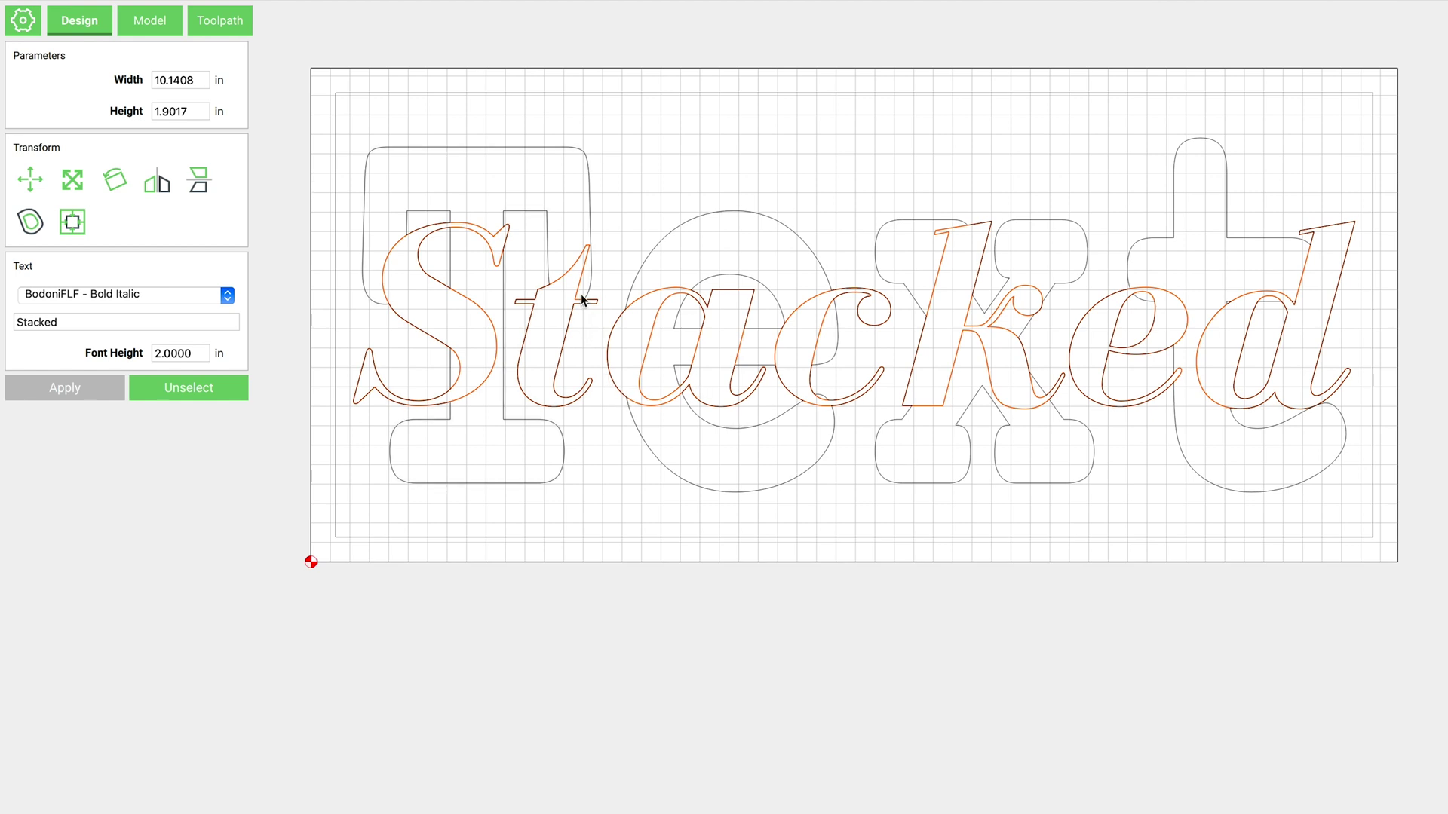
Start a Contour toolpath on the centred "Stacked" text together with the inner rectangle
{"action": "left_click", "coordinate": [608, 537]}
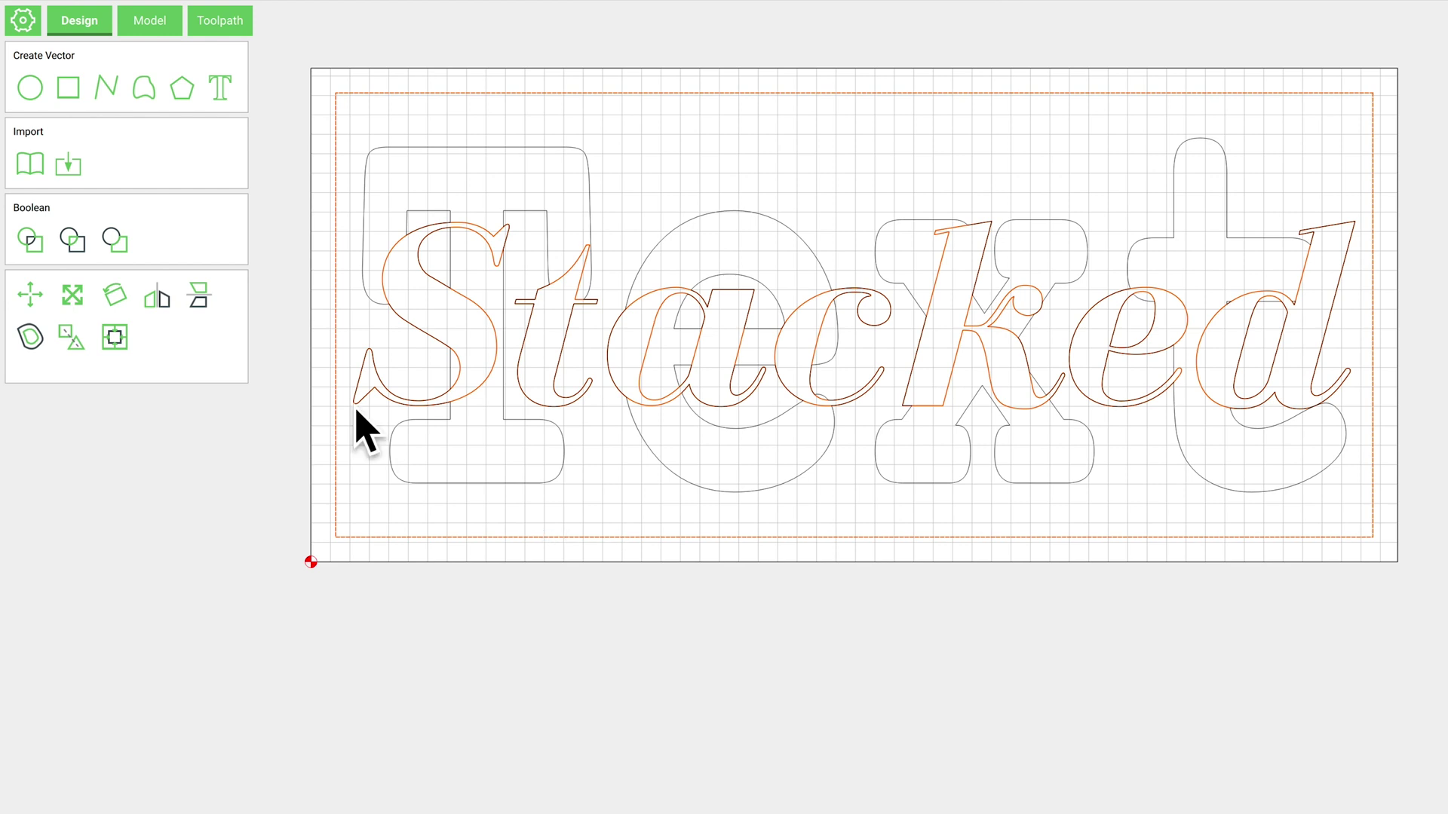
{"action": "left_click", "coordinate": [220, 21]}
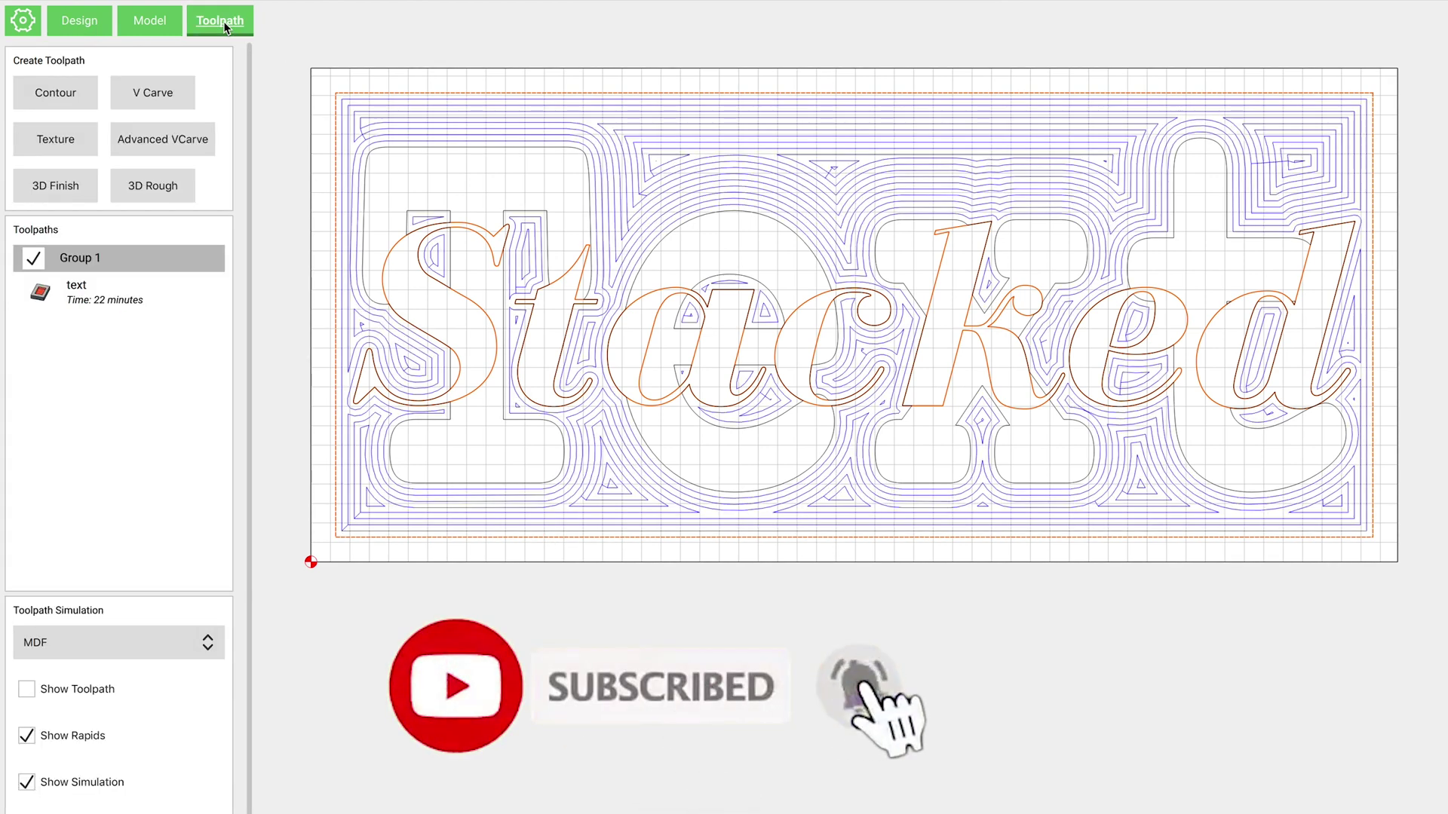
{"action": "left_click", "coordinate": [57, 93]}
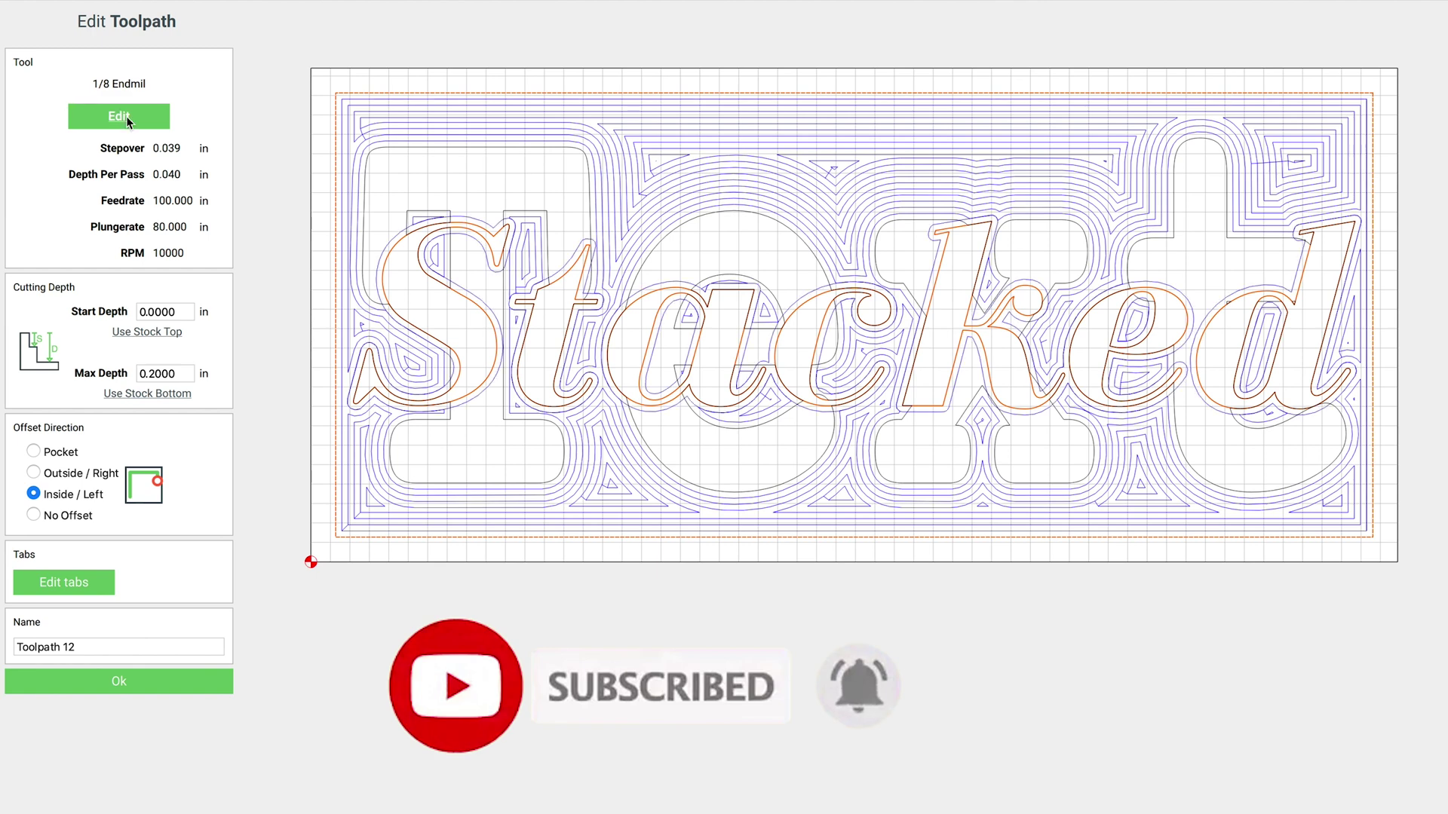
Save the toolpath as a 0.1 in deep pocket named "stacked" and examine the simulated two-layer carving
{"action": "left_click", "coordinate": [33, 451]}
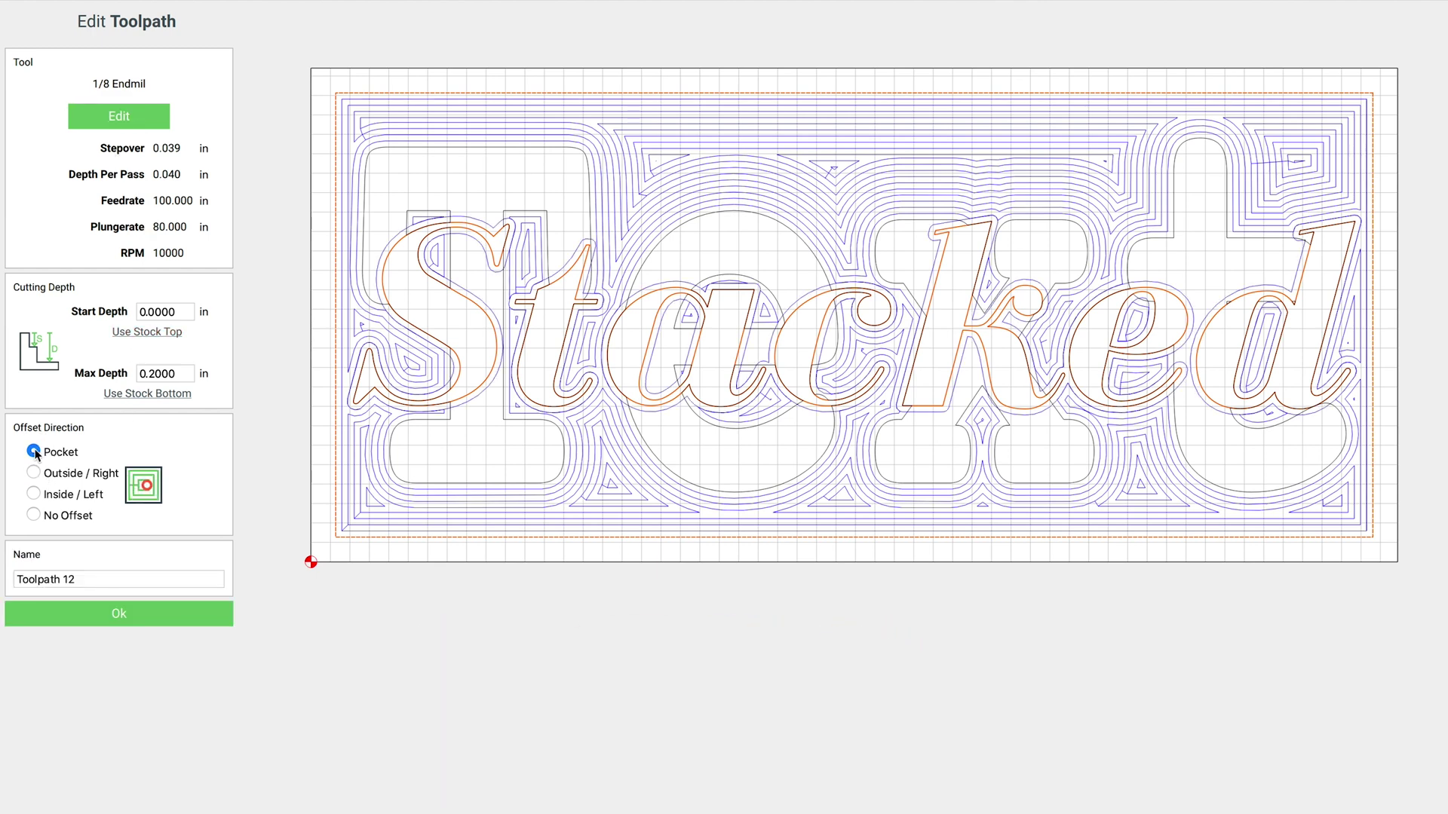
{"action": "double_click", "coordinate": [187, 375]}
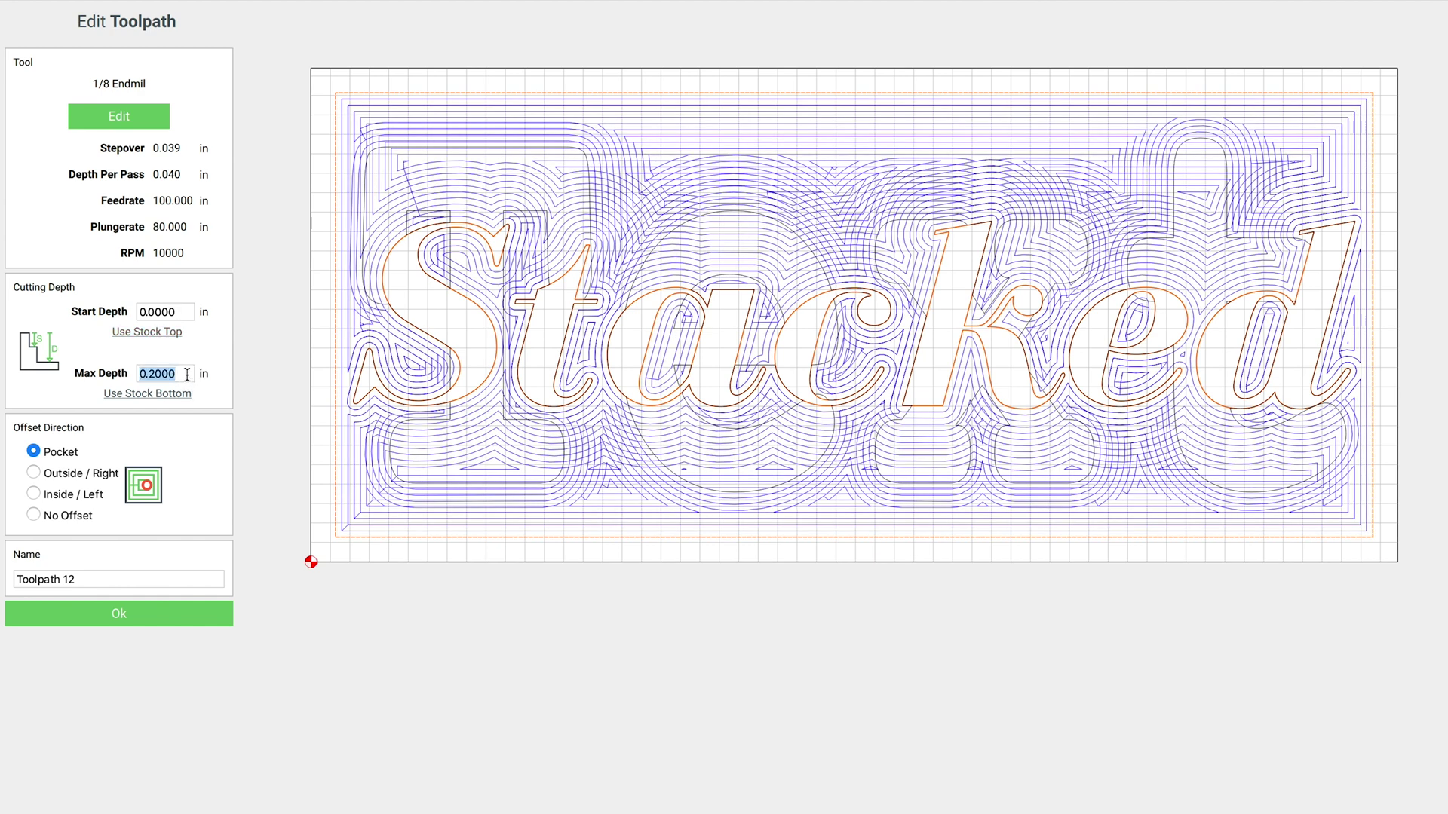
{"action": "left_click_drag", "start_coordinate": [149, 374], "coordinate": [202, 374]}
{"action": "type", "text": "1"}
{"action": "key", "text": "Tab"}
{"action": "type", "text": "stacked"}
{"action": "left_click", "coordinate": [119, 614]}
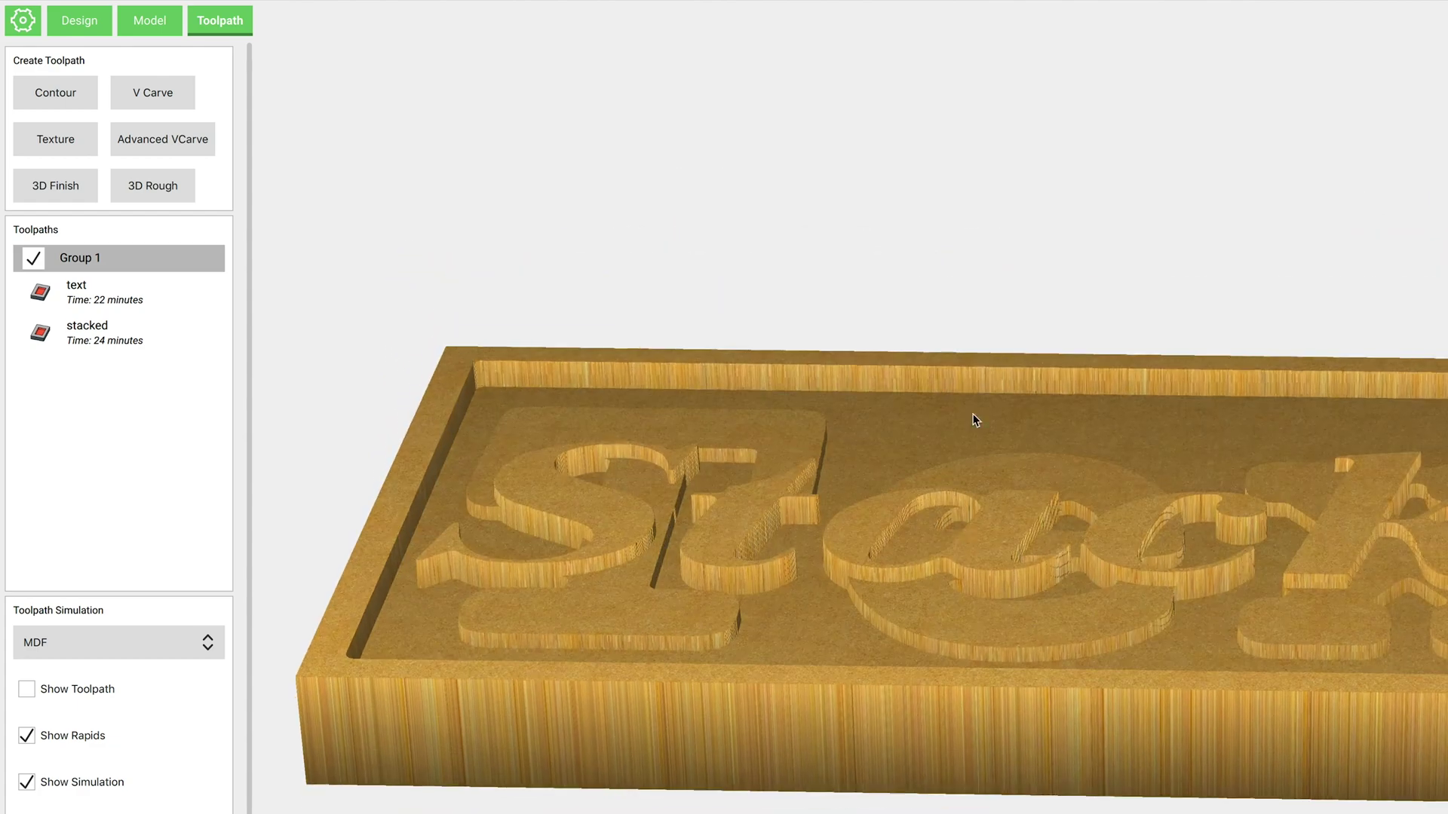
{"action": "left_click_drag", "start_coordinate": [976, 420], "coordinate": [897, 582]}
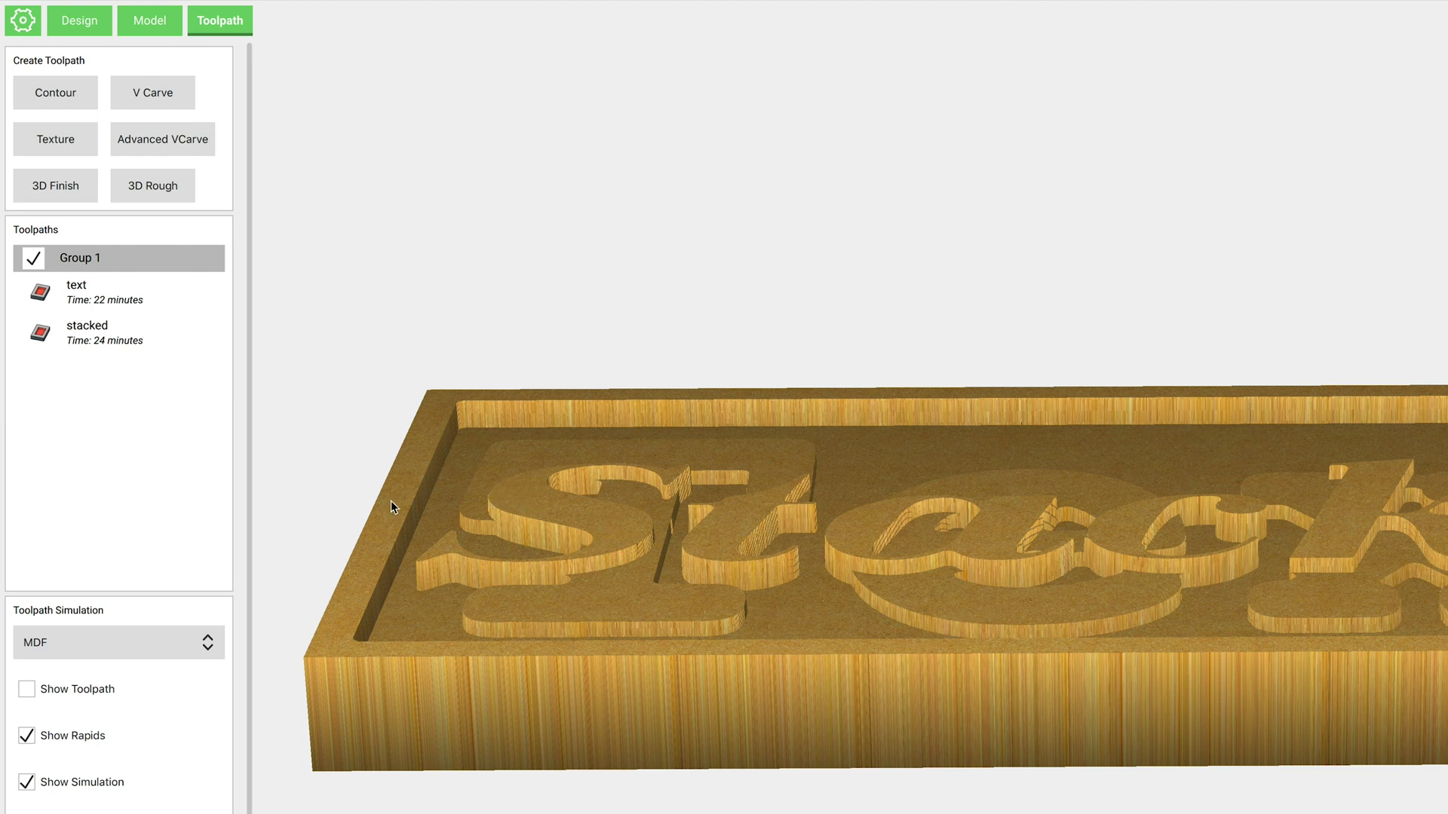
{"action": "left_click_drag", "start_coordinate": [734, 614], "coordinate": [726, 731]}
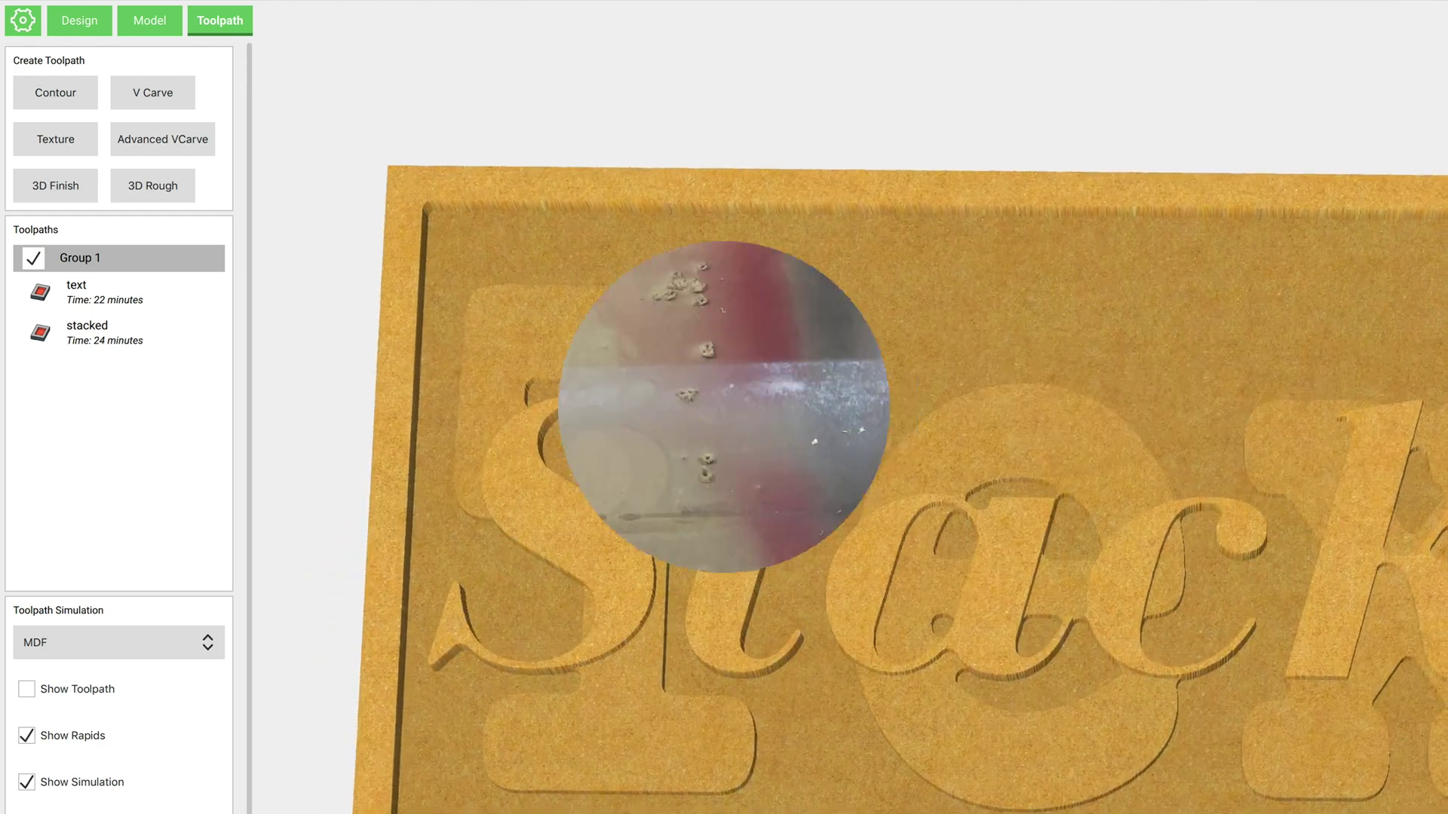